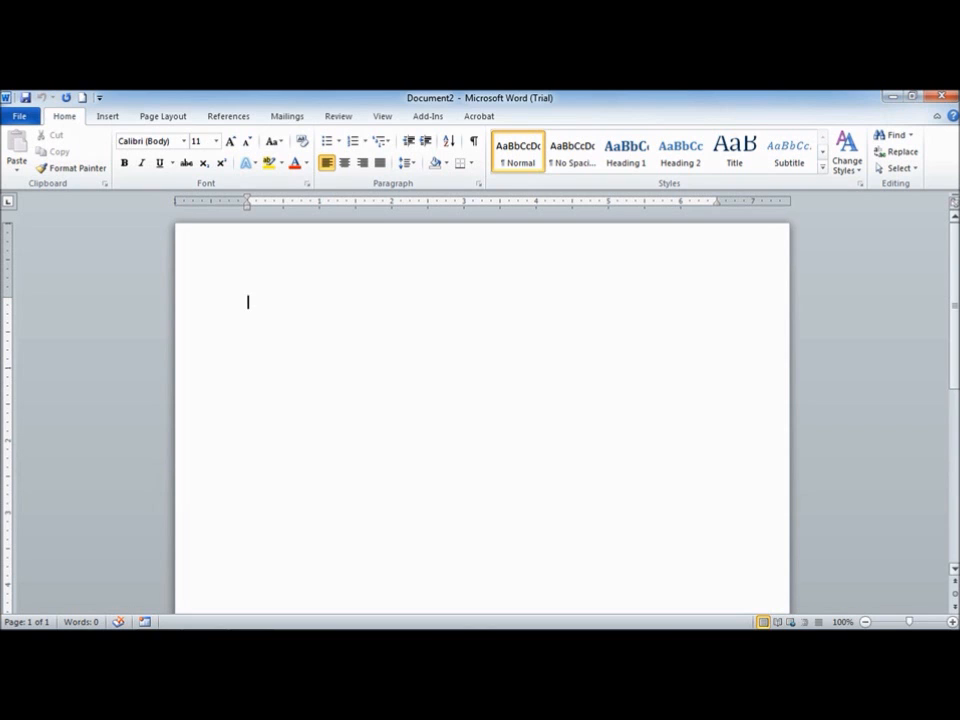
Open the document Make_PDF_from_Word.doc from the Chapter 04 folder
left_click(19, 116)
left_click(41, 203)
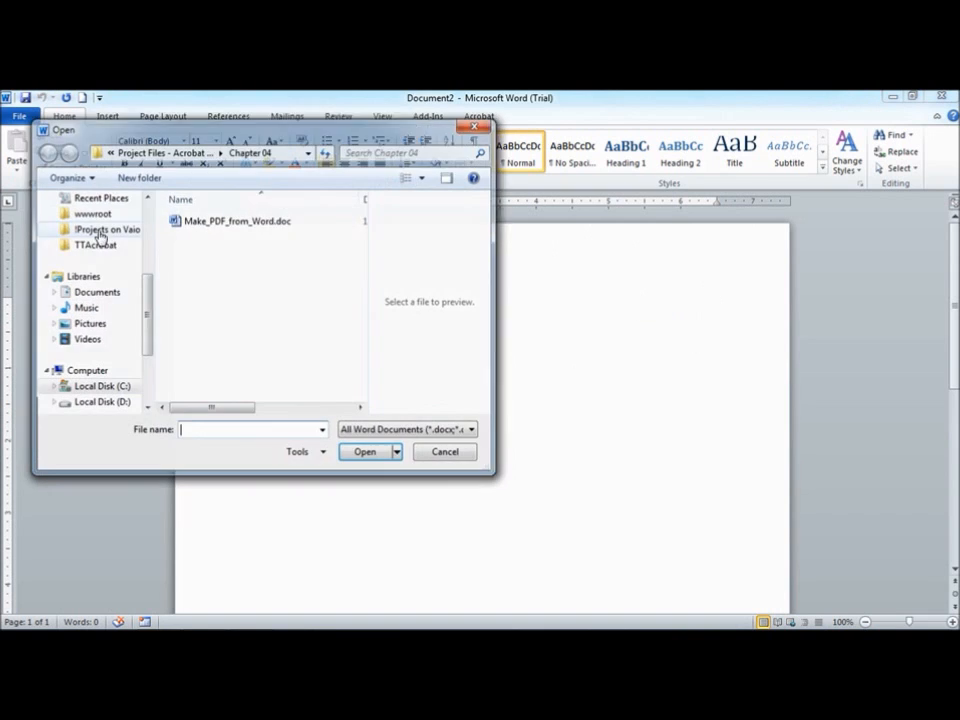
left_click(237, 222)
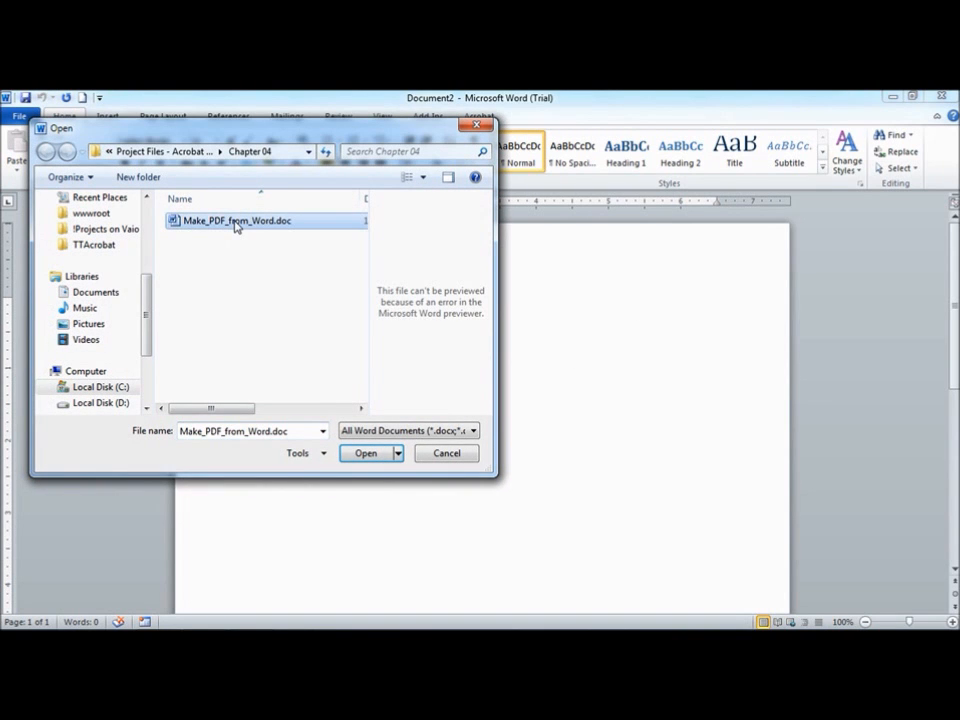
left_click(377, 453)
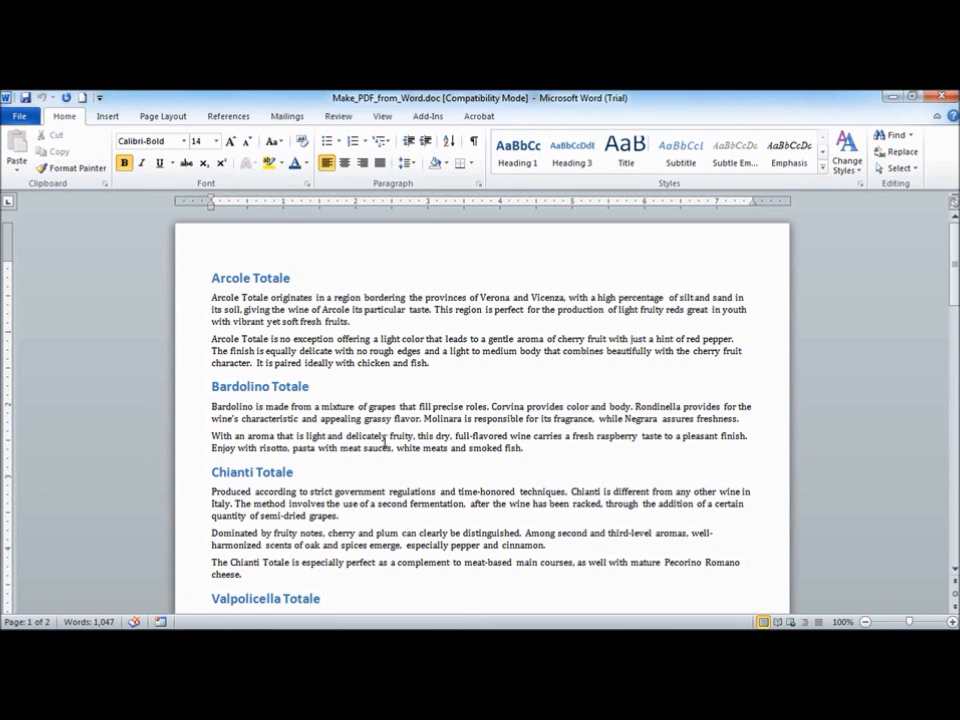
Open the print settings and view the list of available printers, including Adobe PDF
left_click(19, 116)
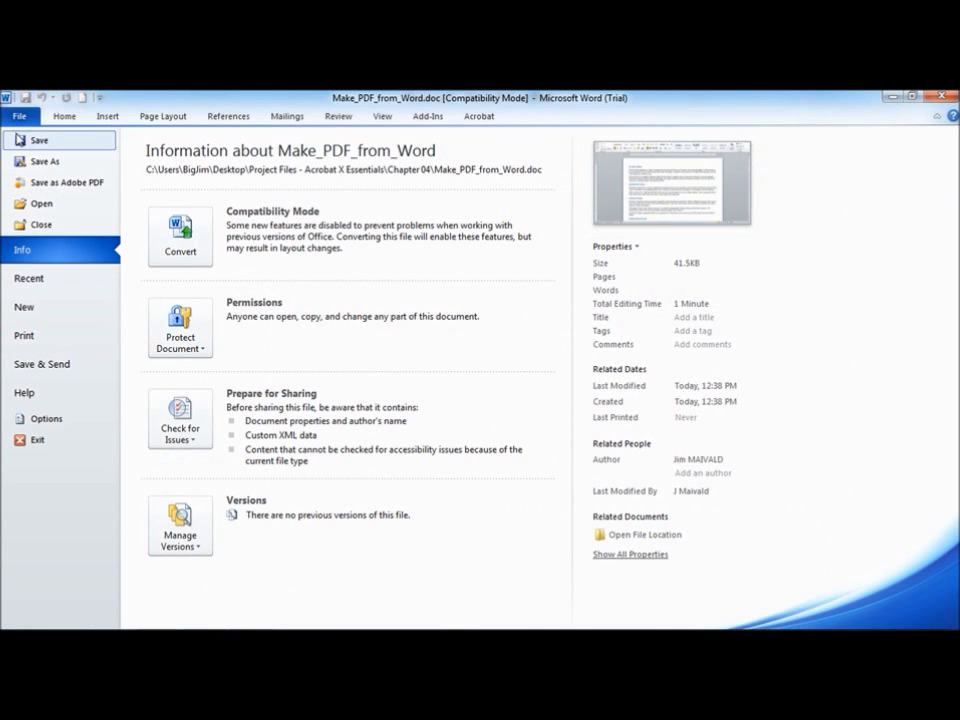
left_click(40, 337)
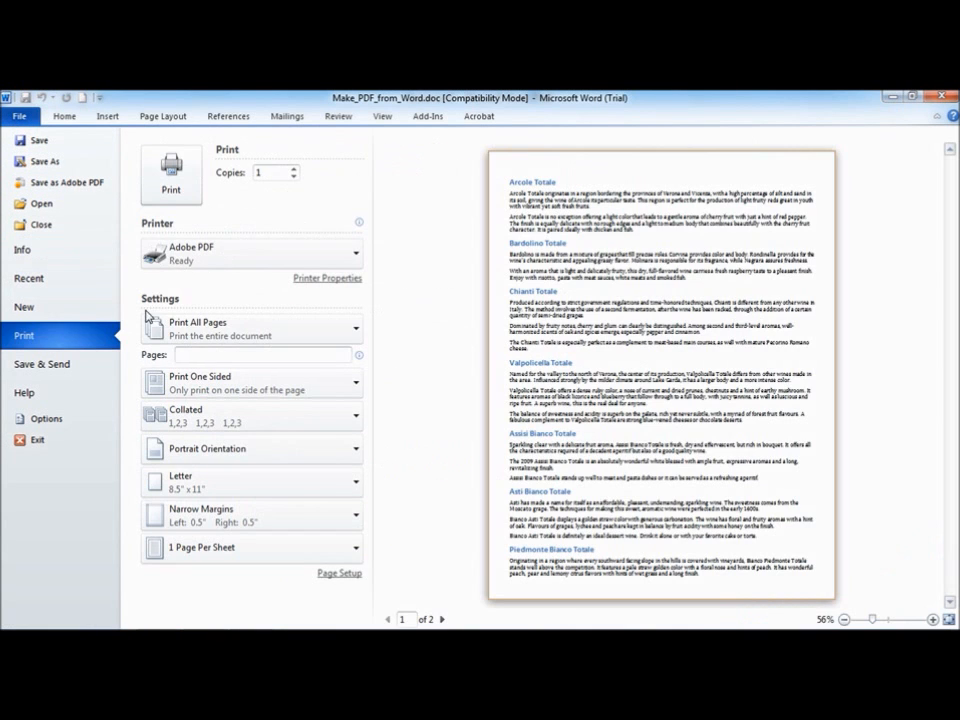
left_click(202, 250)
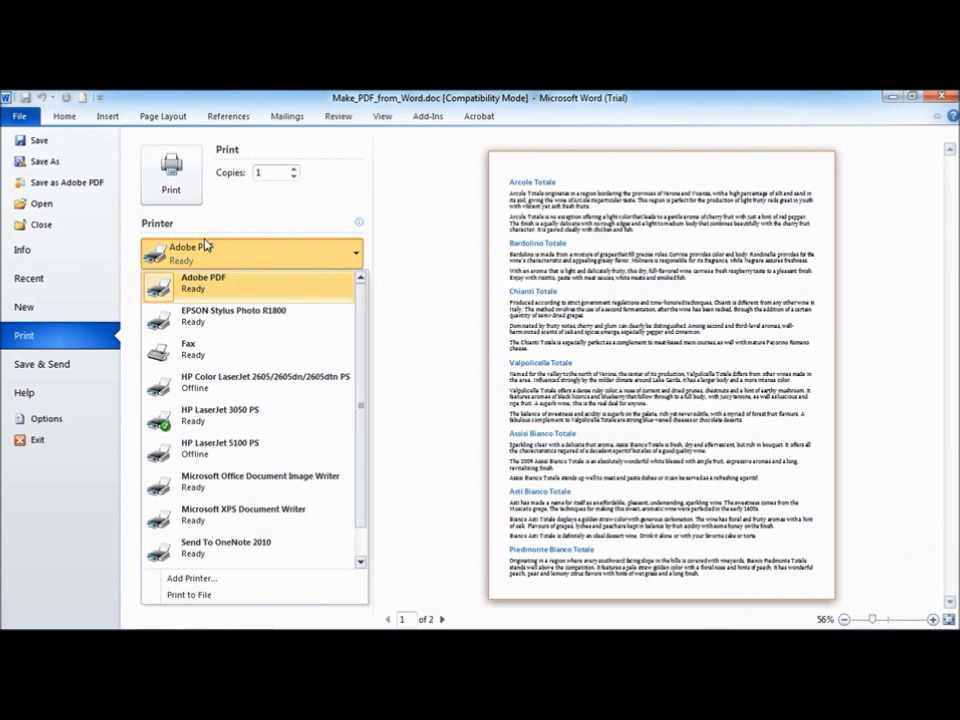
Try saving the document as a PDF file type through Save As, cancelling the dialog
left_click(44, 161)
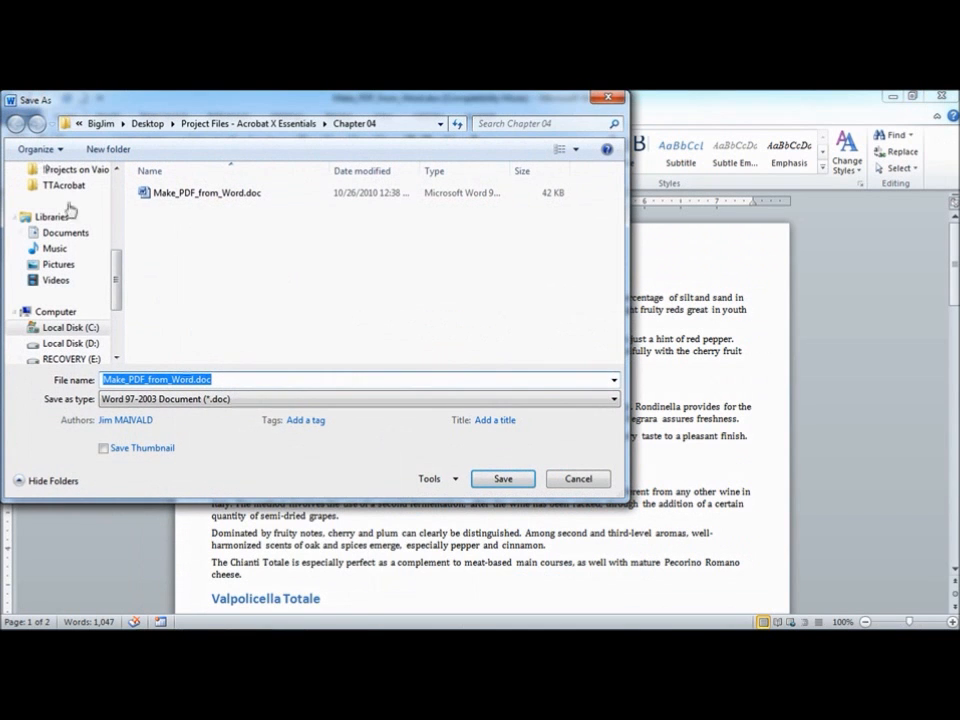
left_click(214, 399)
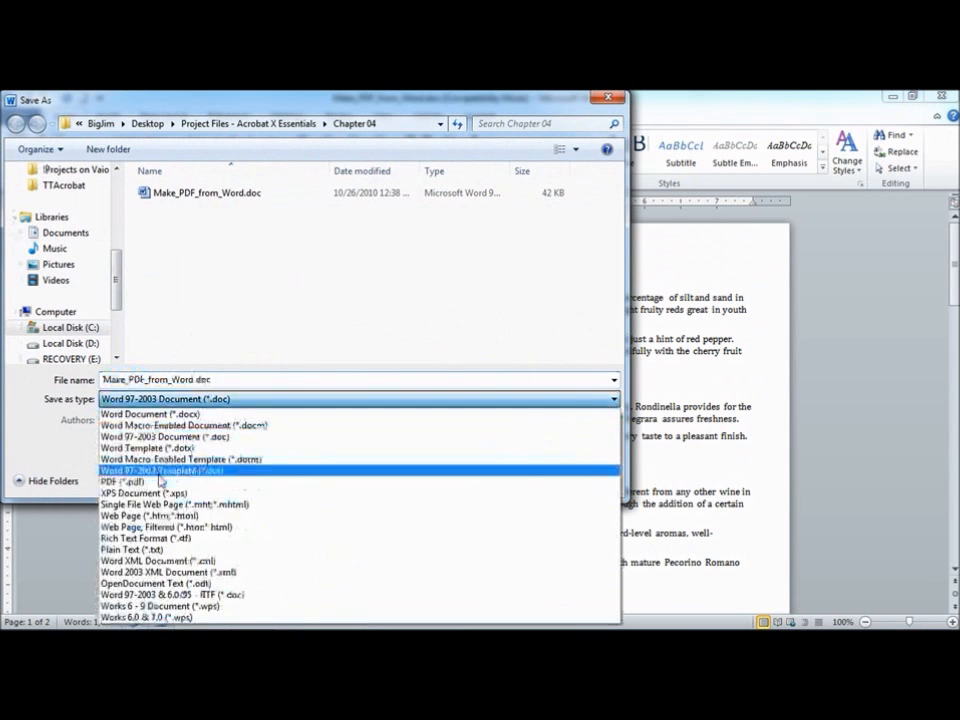
left_click(150, 484)
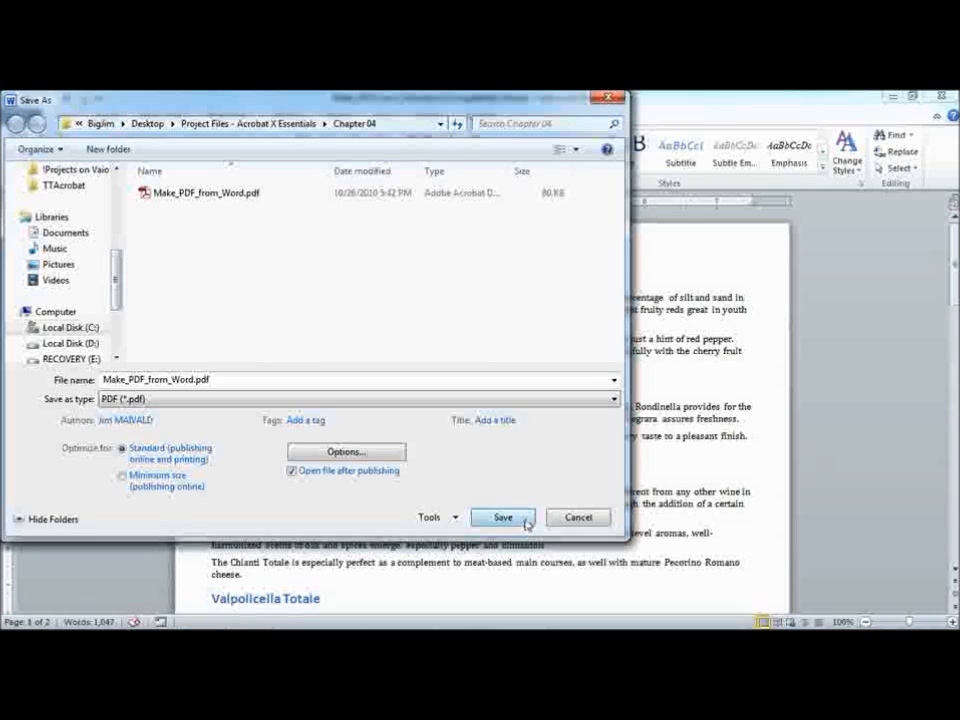
left_click(576, 517)
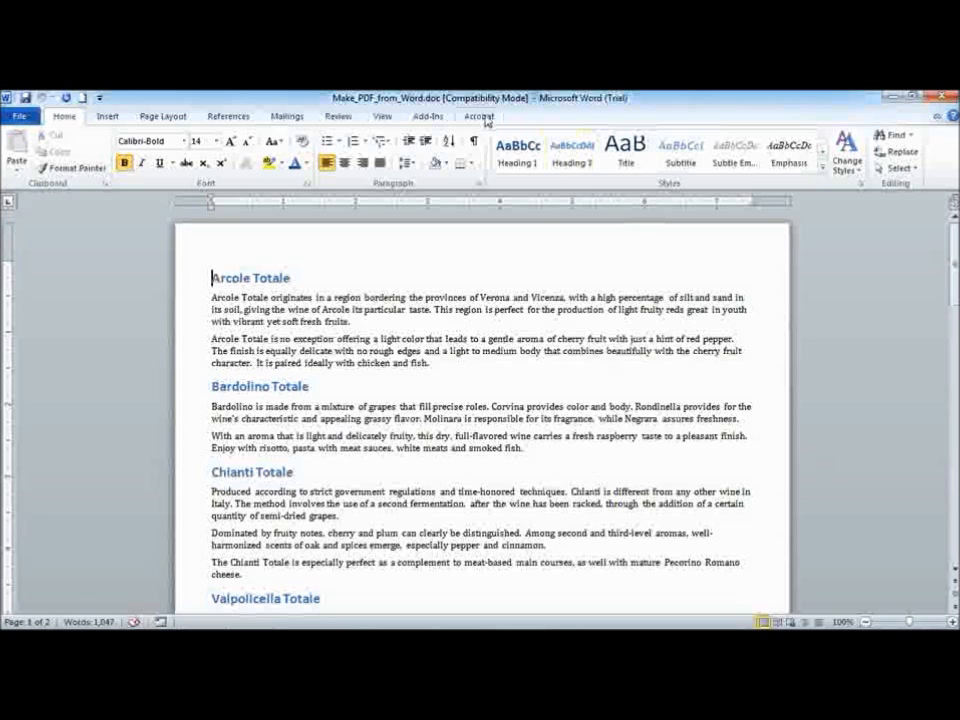
Inspect the COM add-ins list for the Acrobat PDFMaker Office COM Addin without changing it
left_click(22, 117)
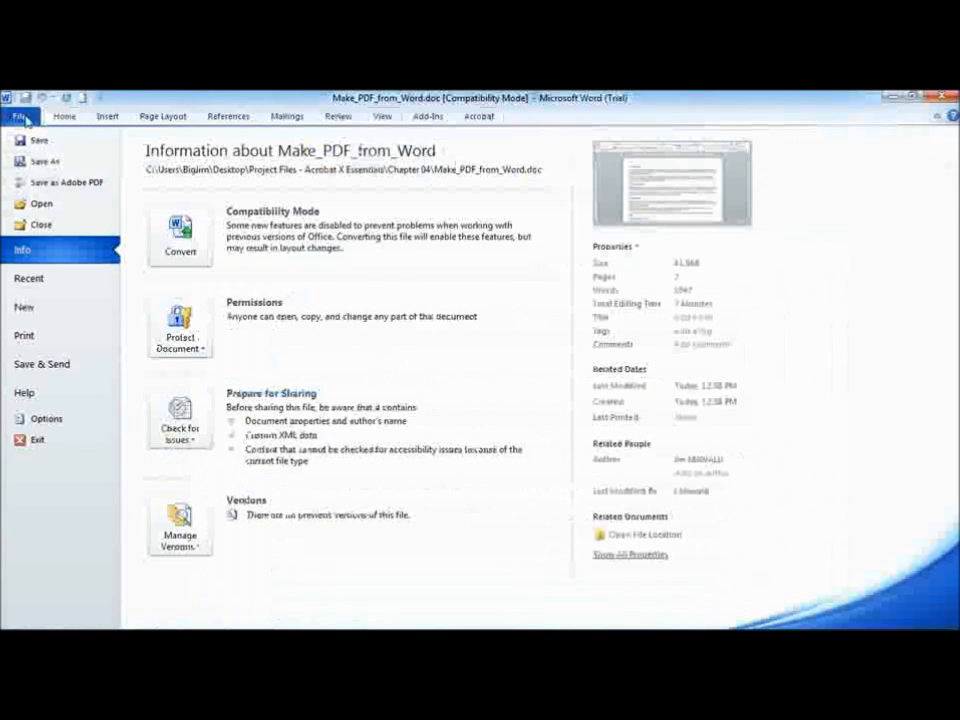
left_click(52, 422)
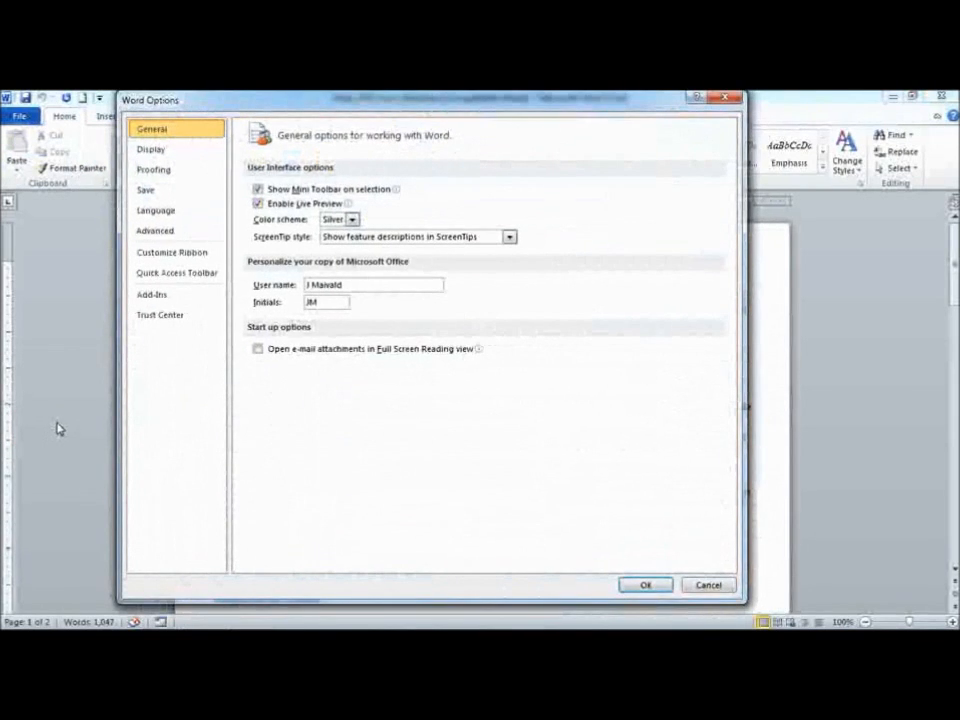
left_click(180, 298)
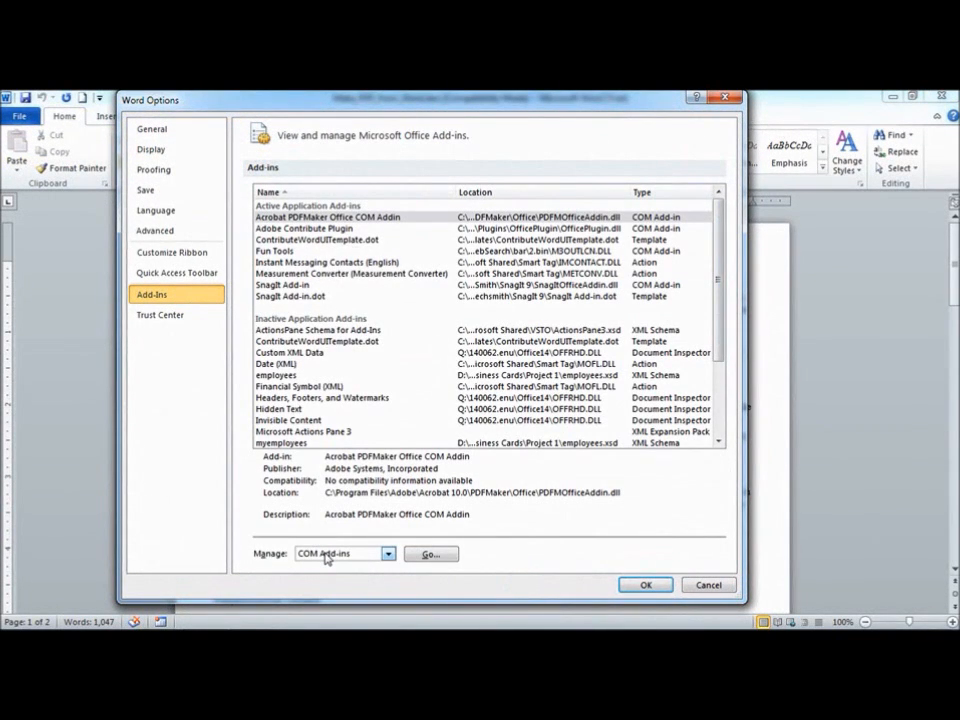
left_click(431, 555)
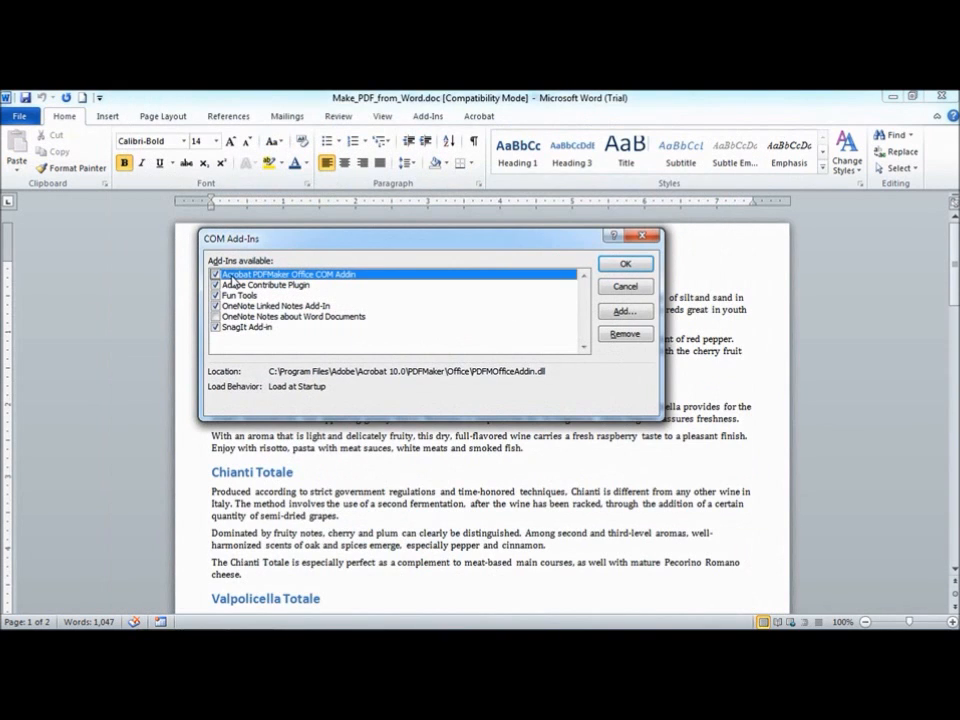
left_click(215, 275)
left_click(215, 275)
left_click(636, 288)
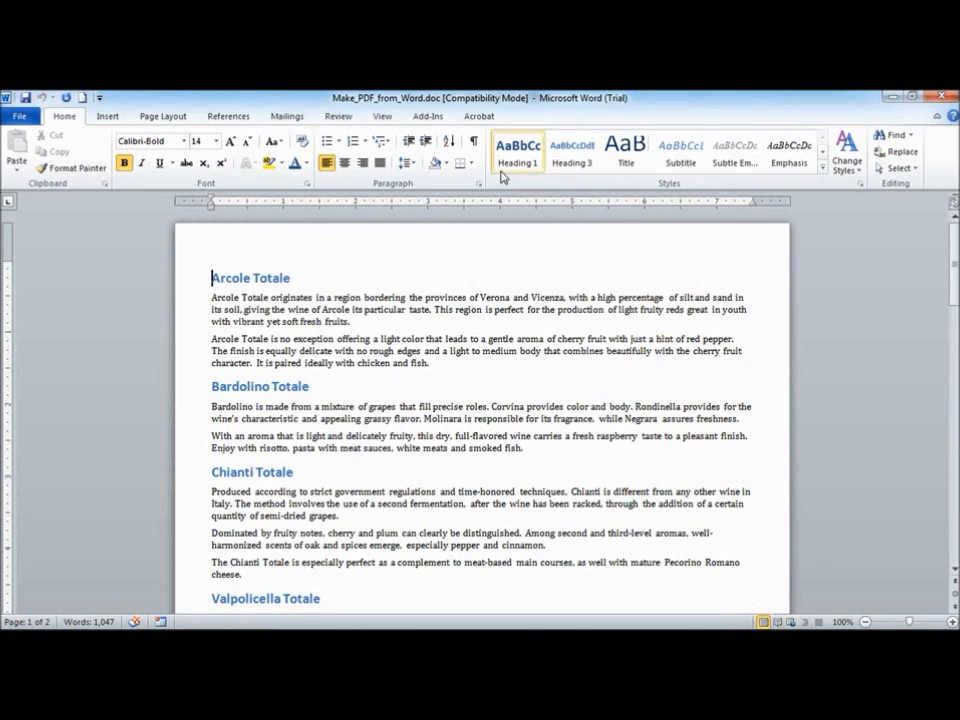
Open the Acrobat Create PDF save dialog and review its PDFMaker options, cancelling both dialogs
left_click(479, 116)
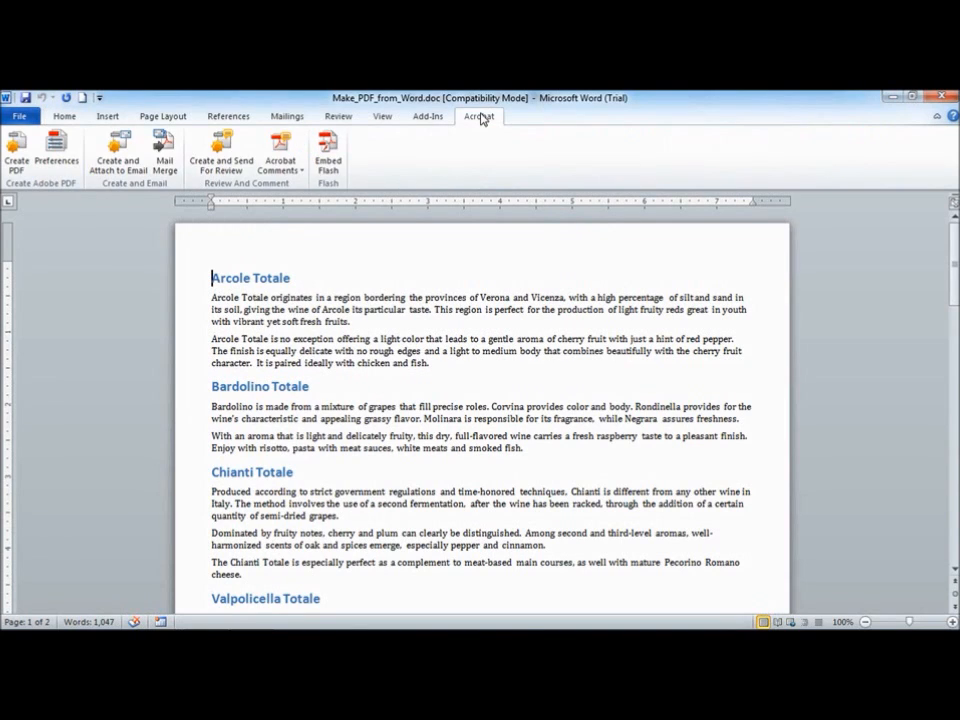
left_click(15, 150)
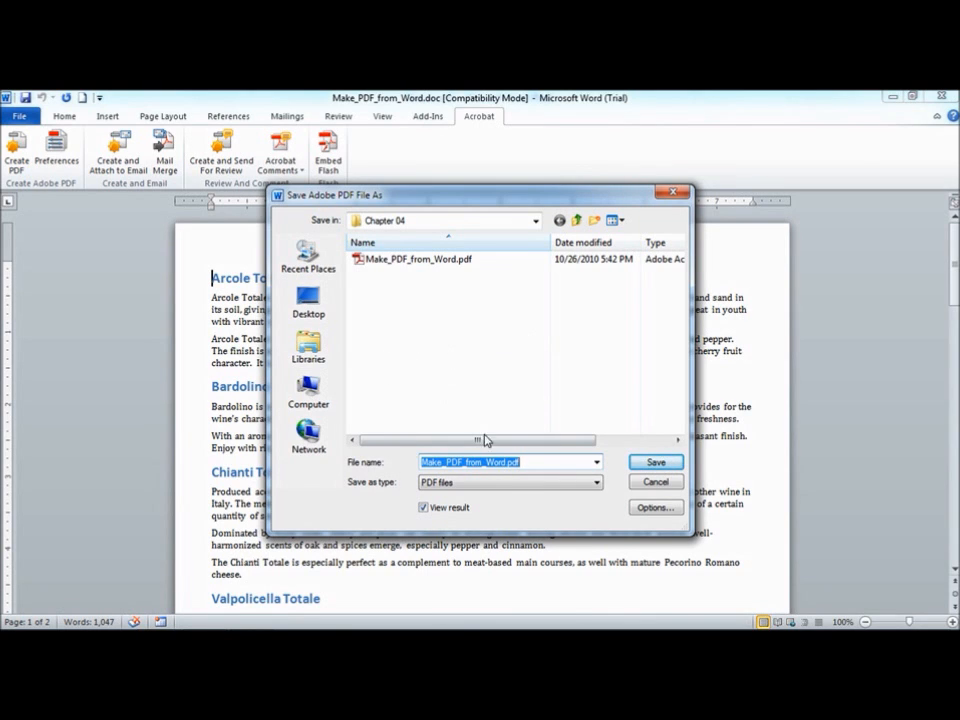
left_click(656, 508)
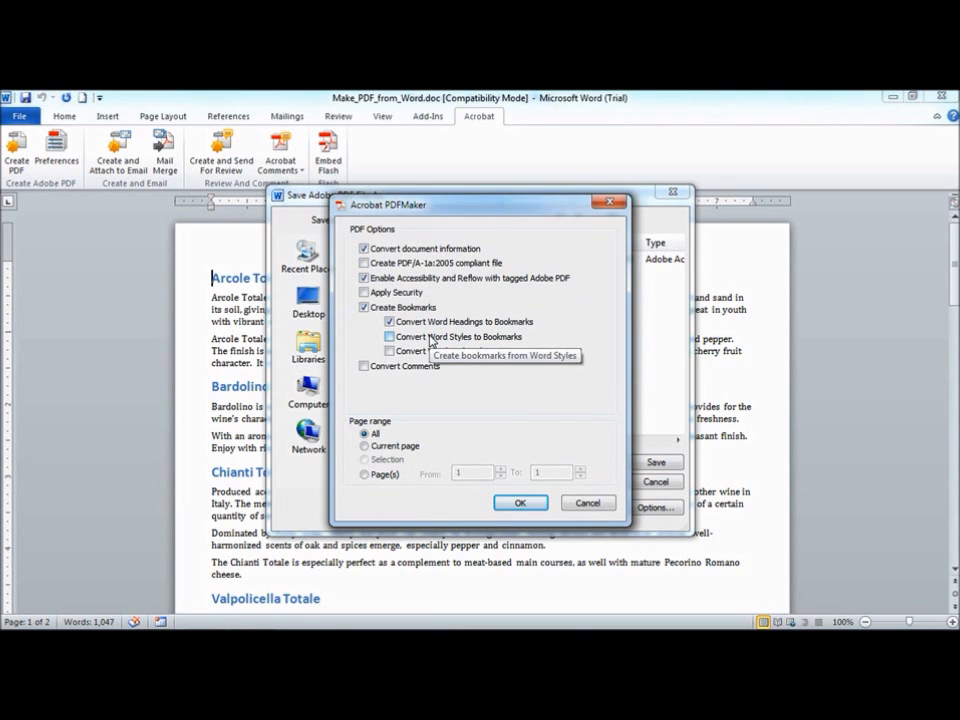
left_click(591, 504)
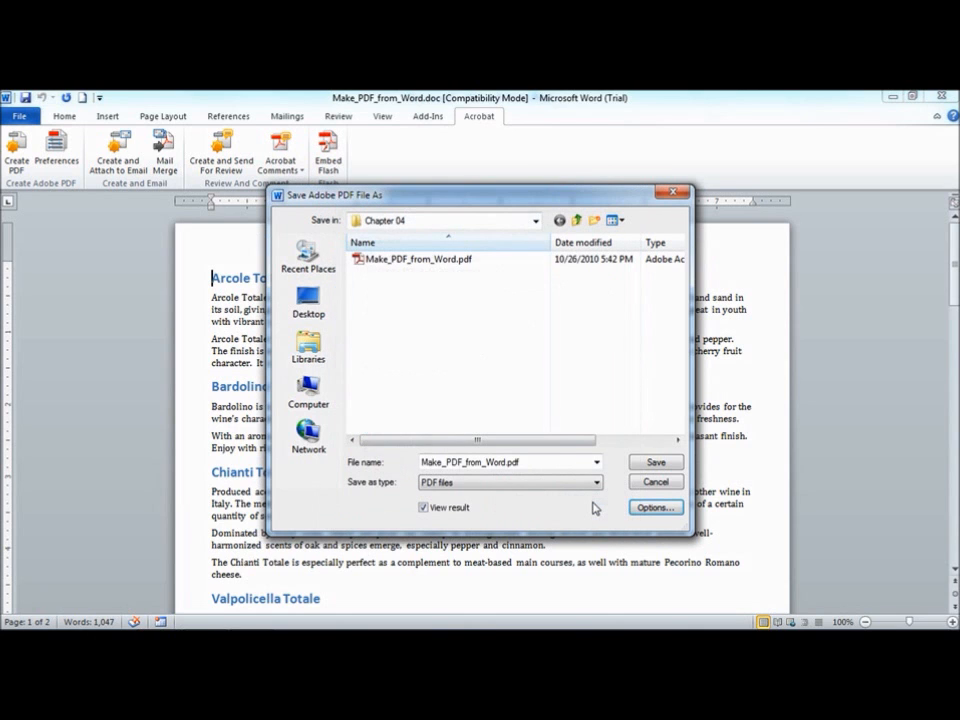
left_click(656, 482)
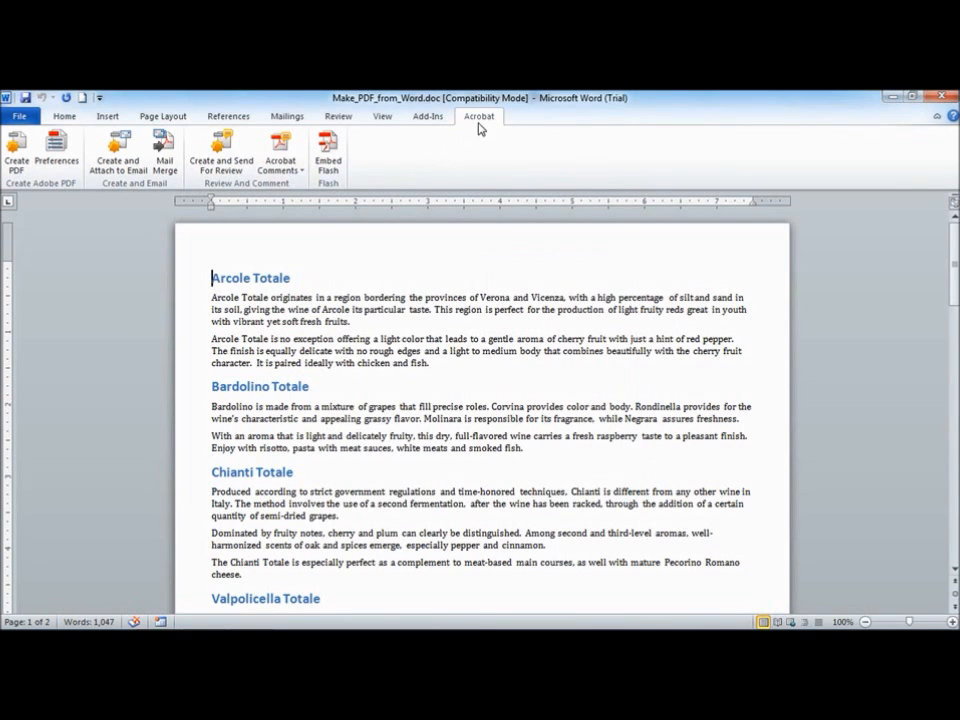
Review the PDFMaker preferences on the Settings, Security, Word and Bookmarks tabs and close them
left_click(55, 148)
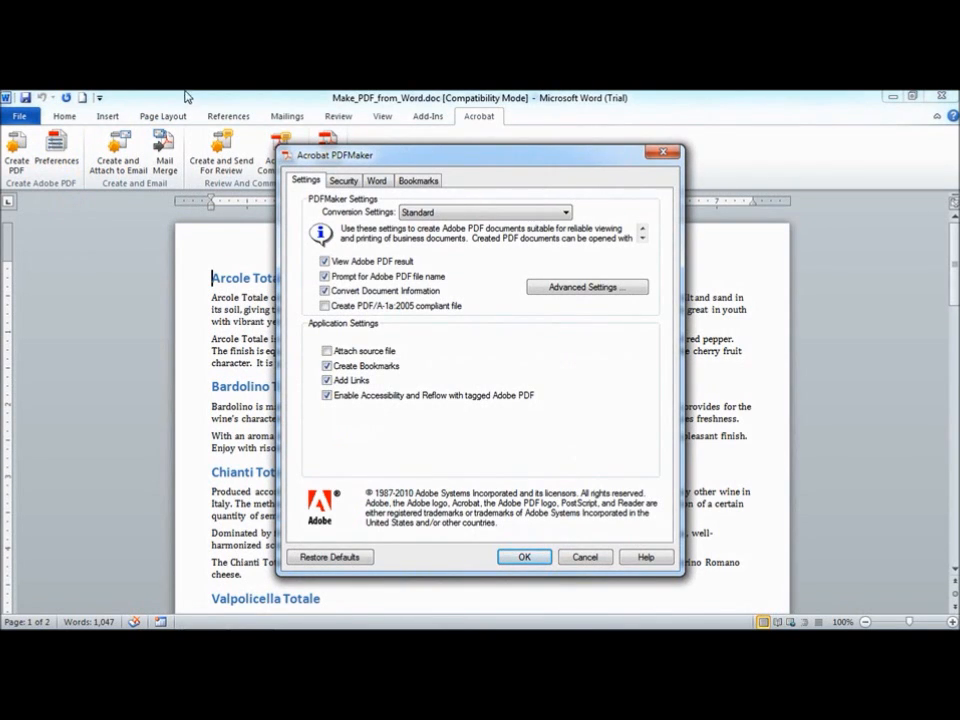
left_click(566, 213)
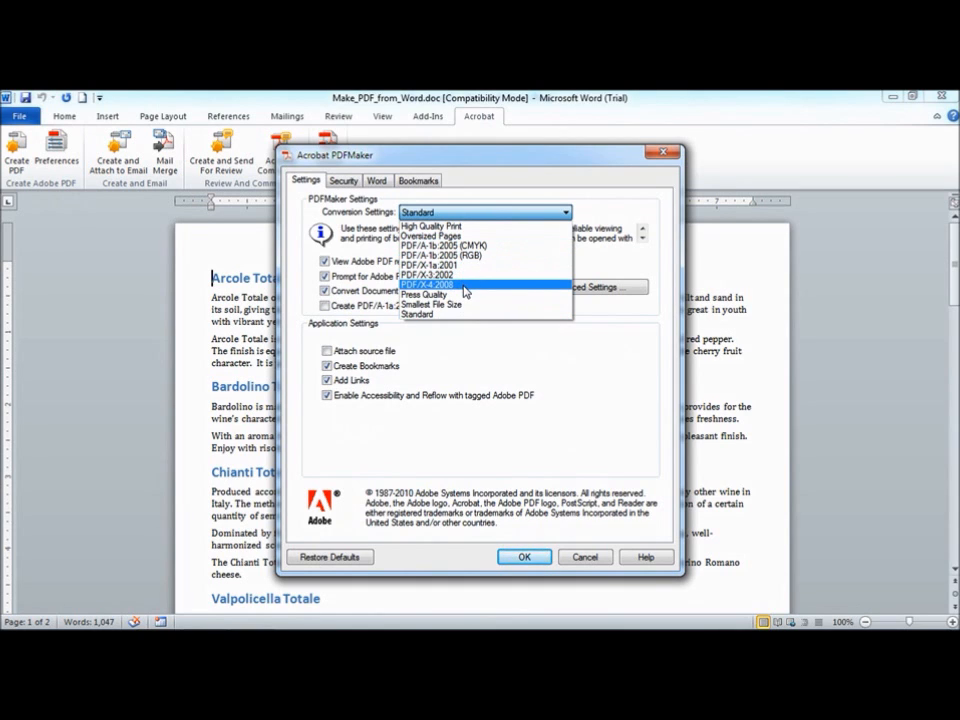
left_click(457, 214)
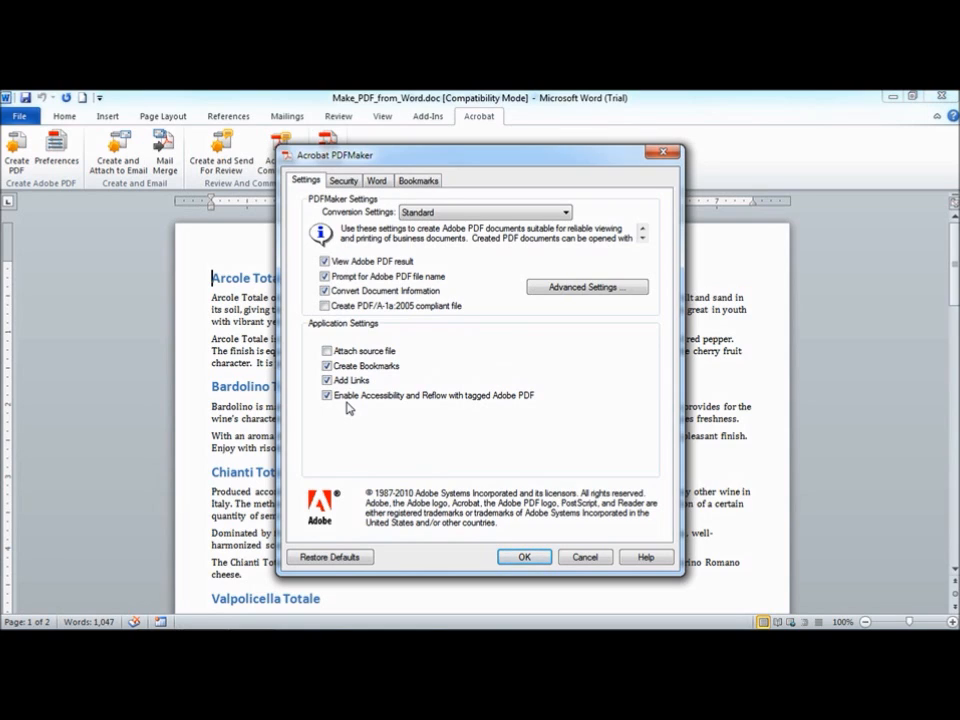
left_click(345, 181)
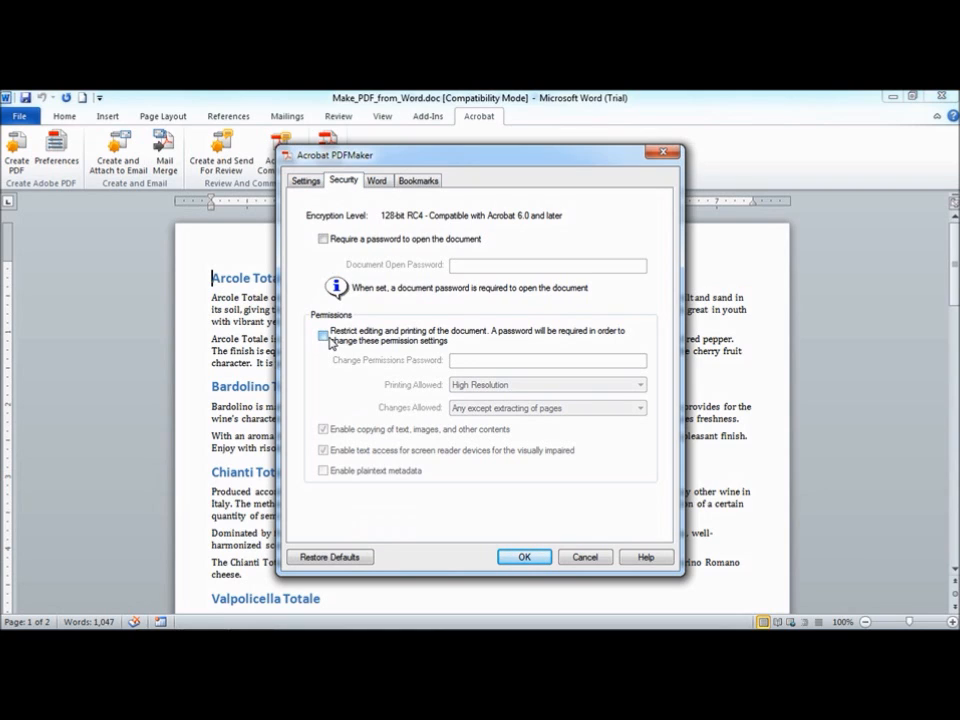
left_click(381, 184)
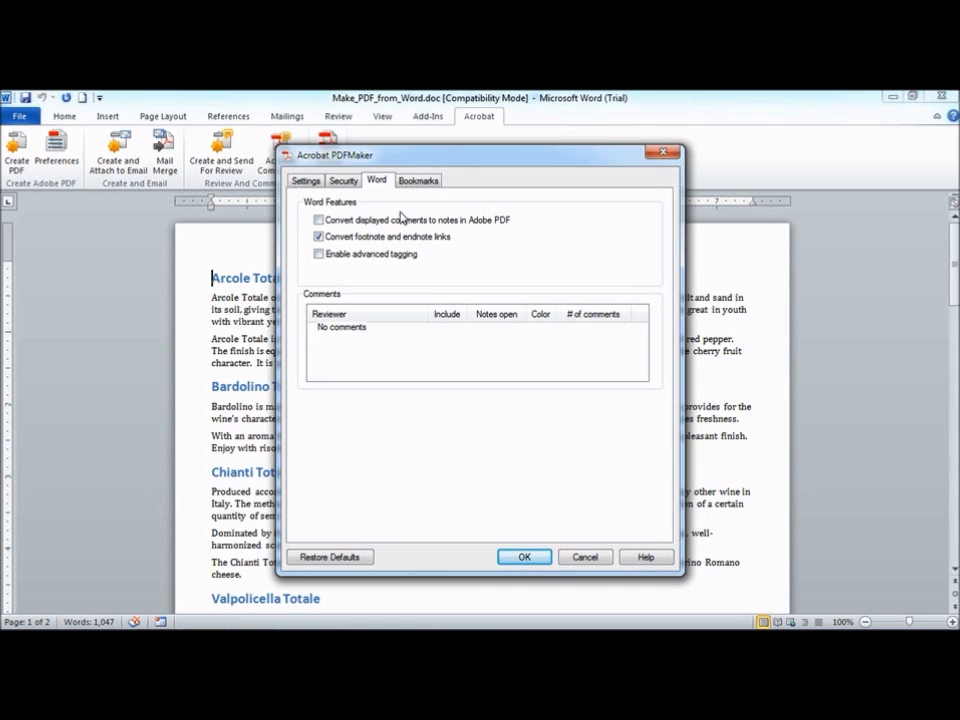
left_click(419, 180)
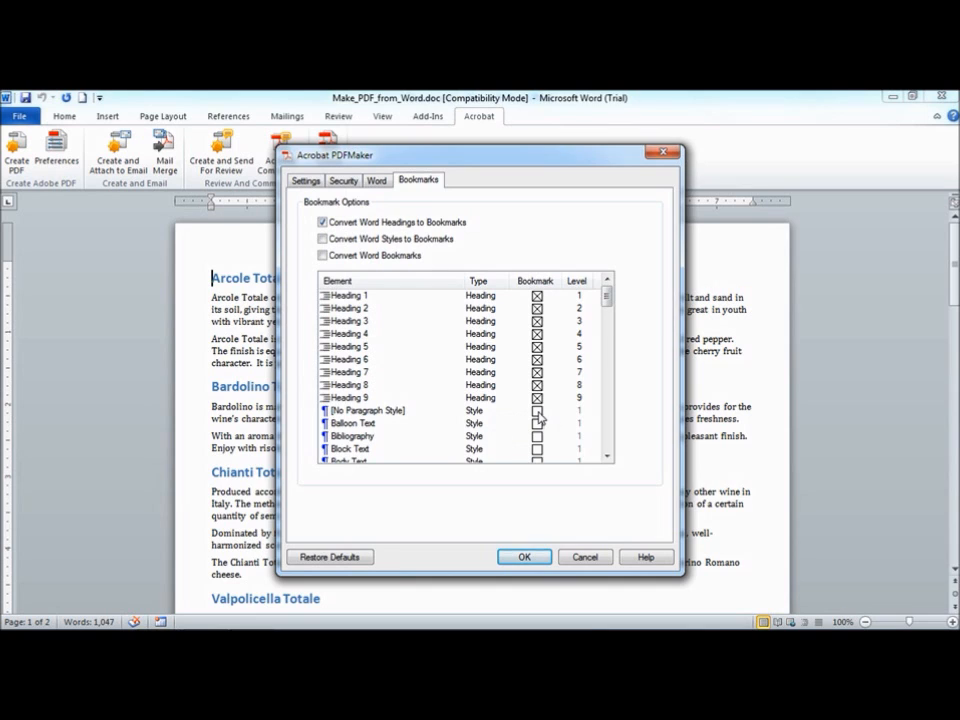
left_click_drag(606, 299, 610, 310)
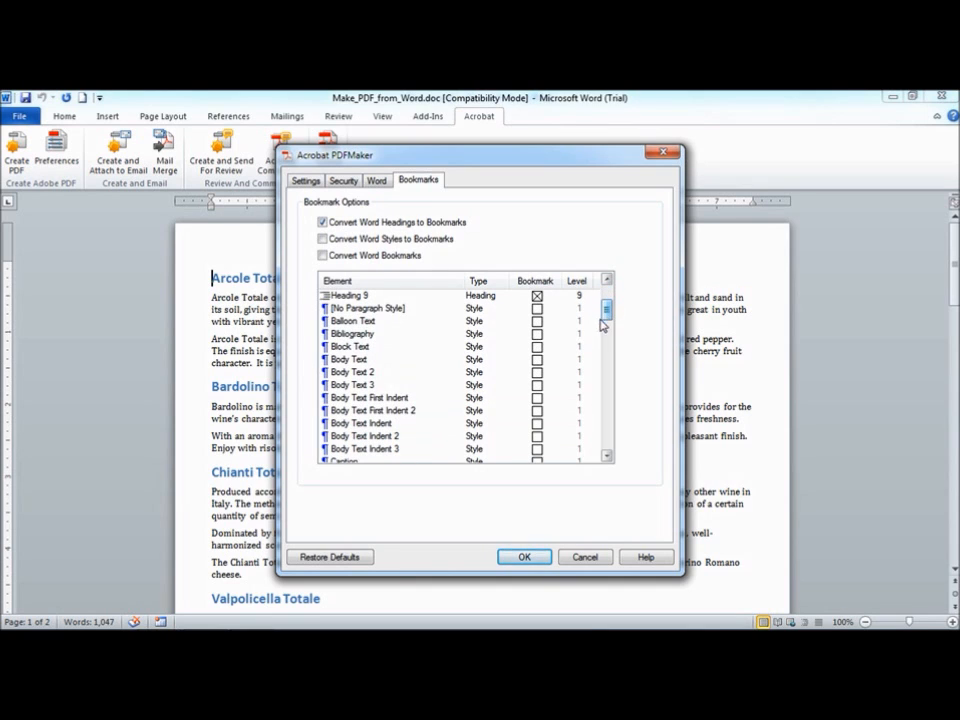
left_click(537, 334)
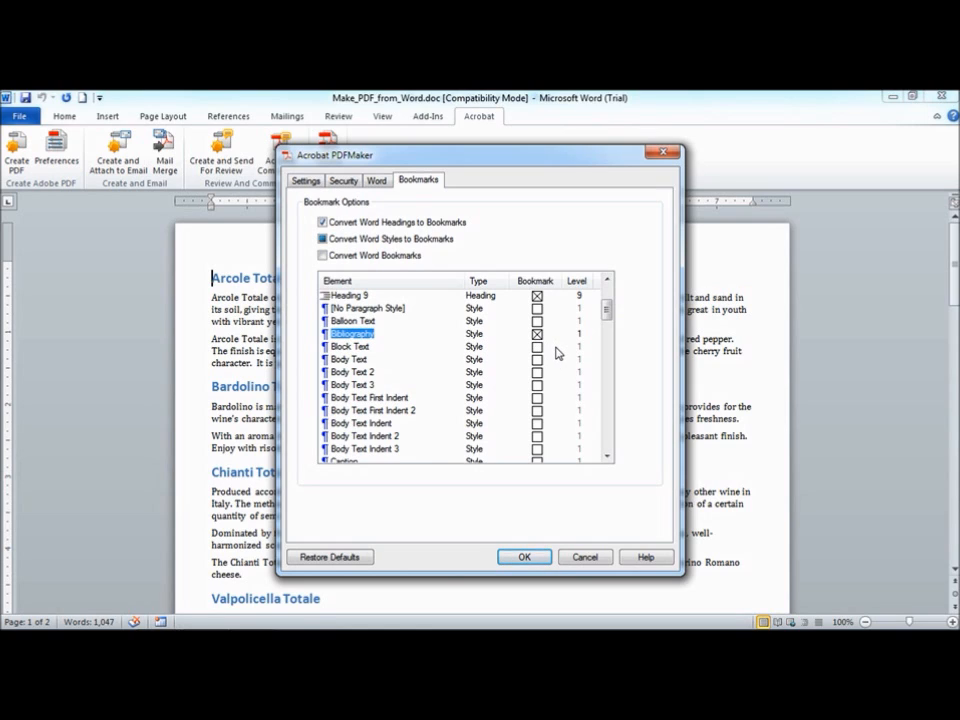
left_click(537, 334)
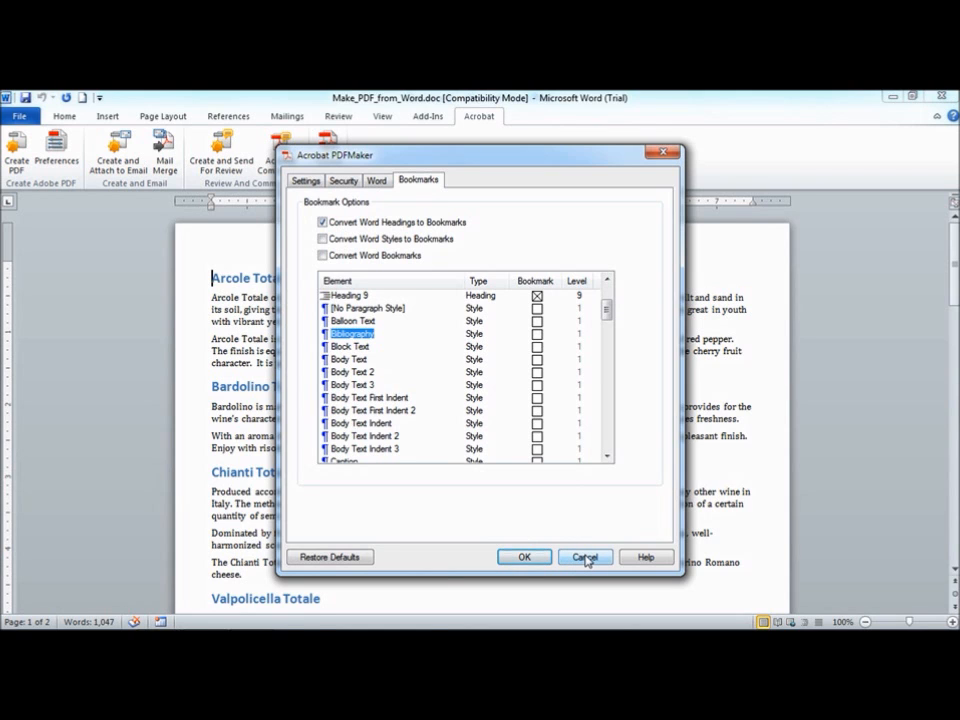
left_click(528, 558)
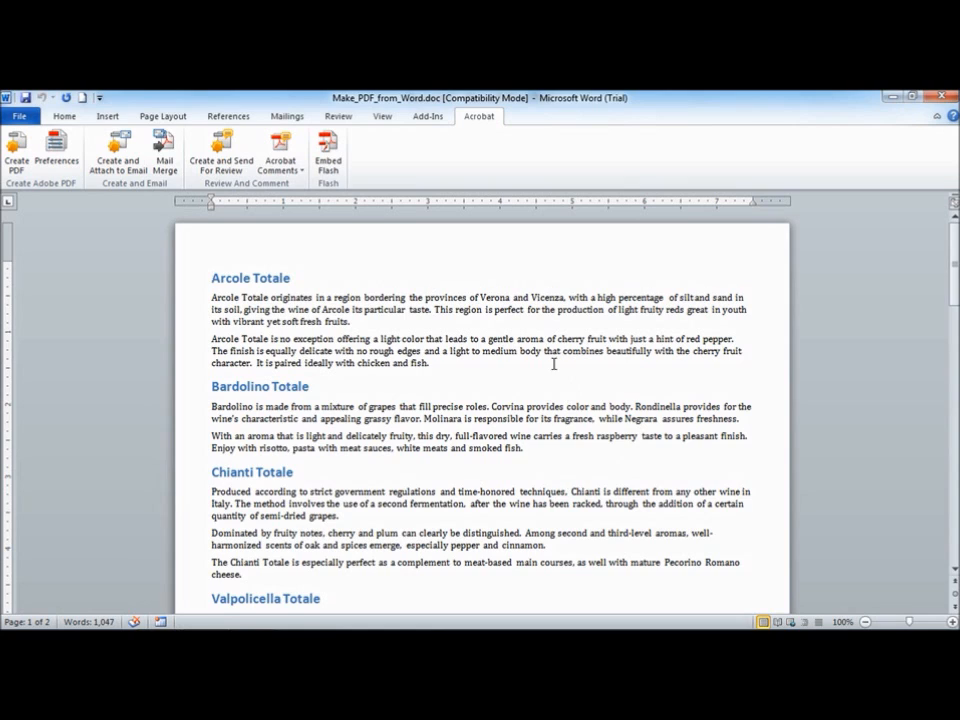
Open the Acrobat Comments menu to view its commands
left_click(18, 152)
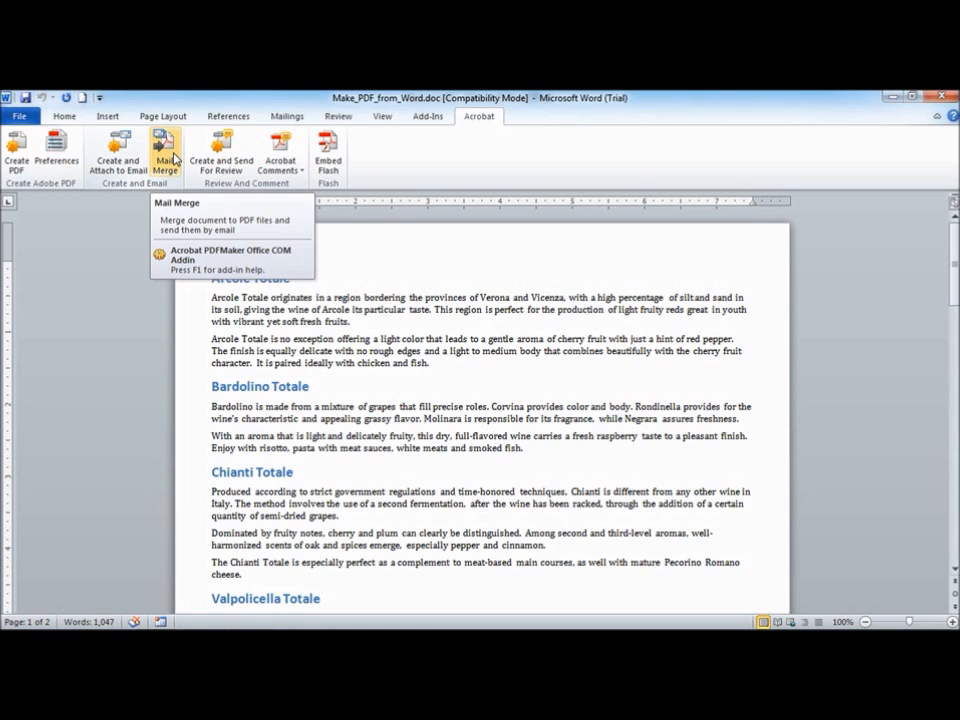
left_click(281, 165)
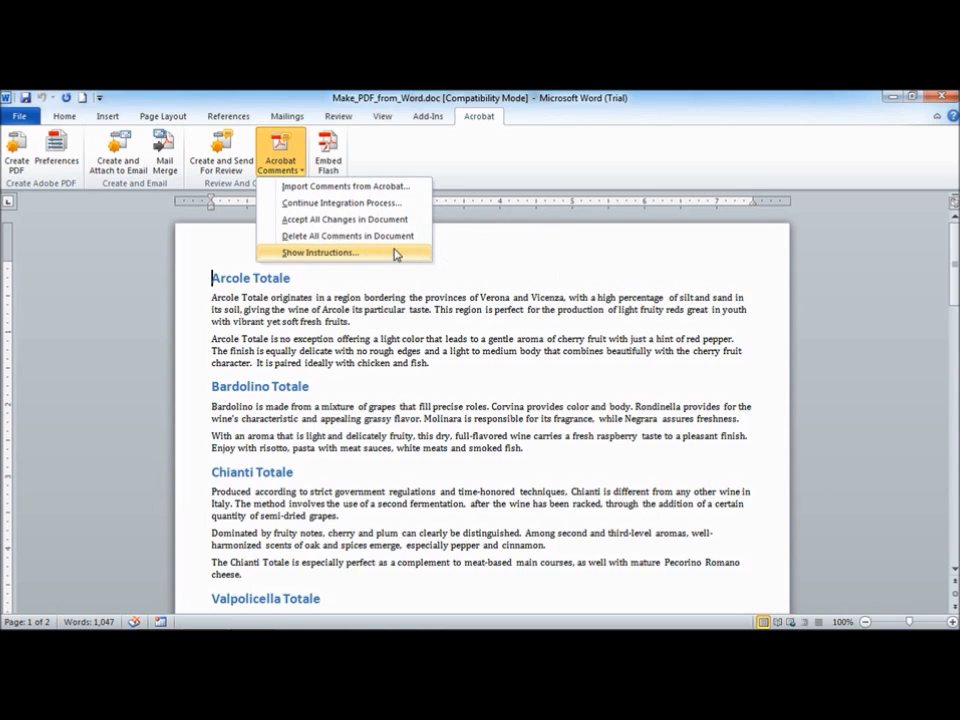
left_click(384, 156)
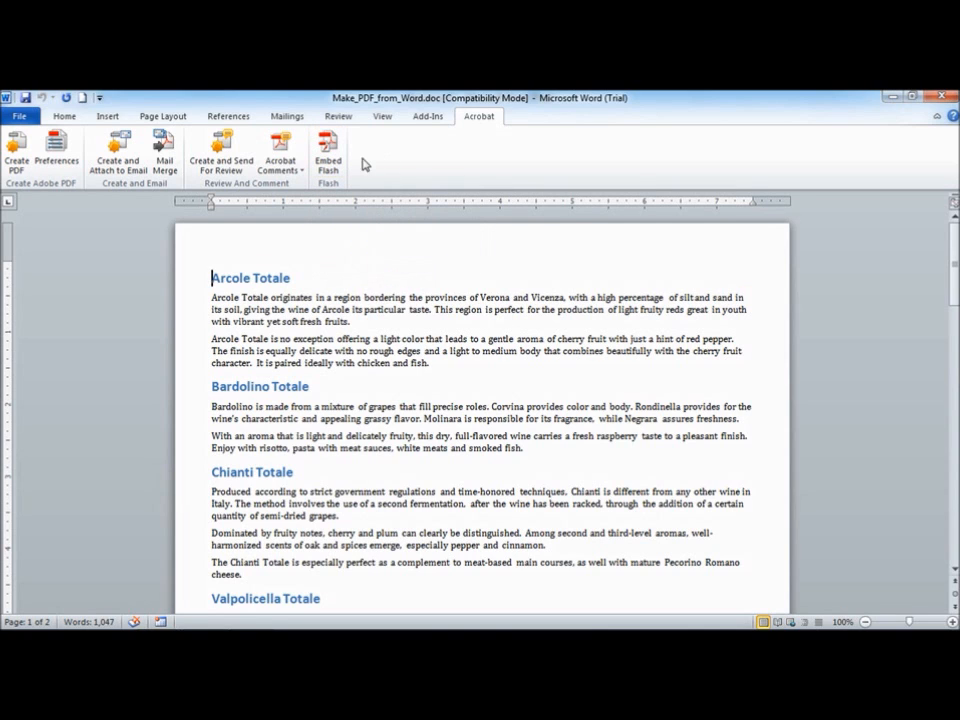
Create a PDF of the document, saving it as Make_PDF_from_Word.pdf with the result shown
left_click(18, 146)
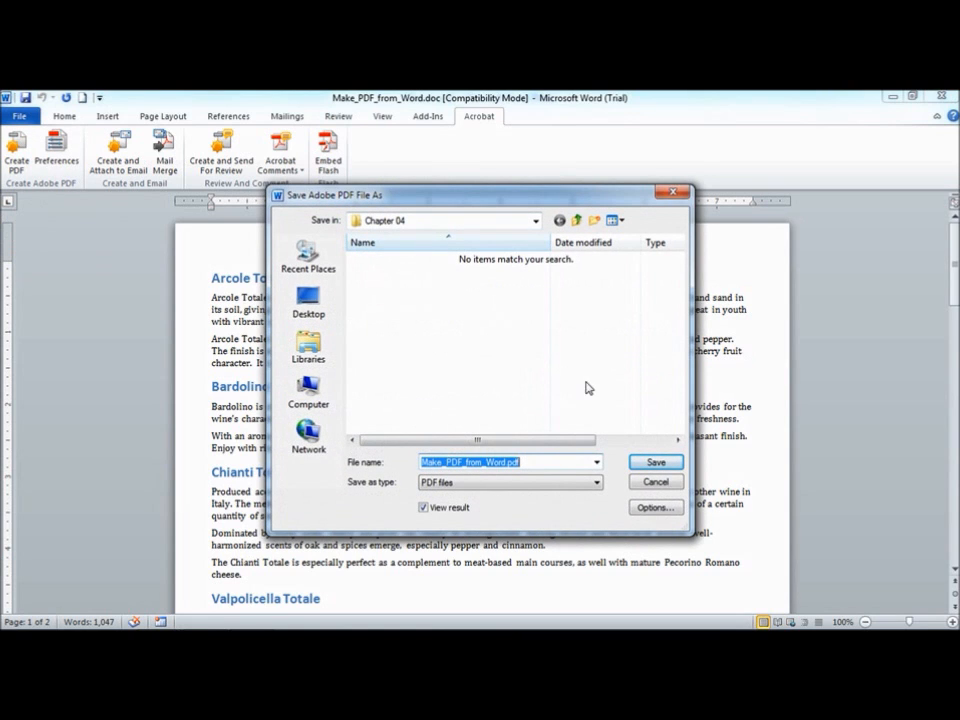
left_click(670, 464)
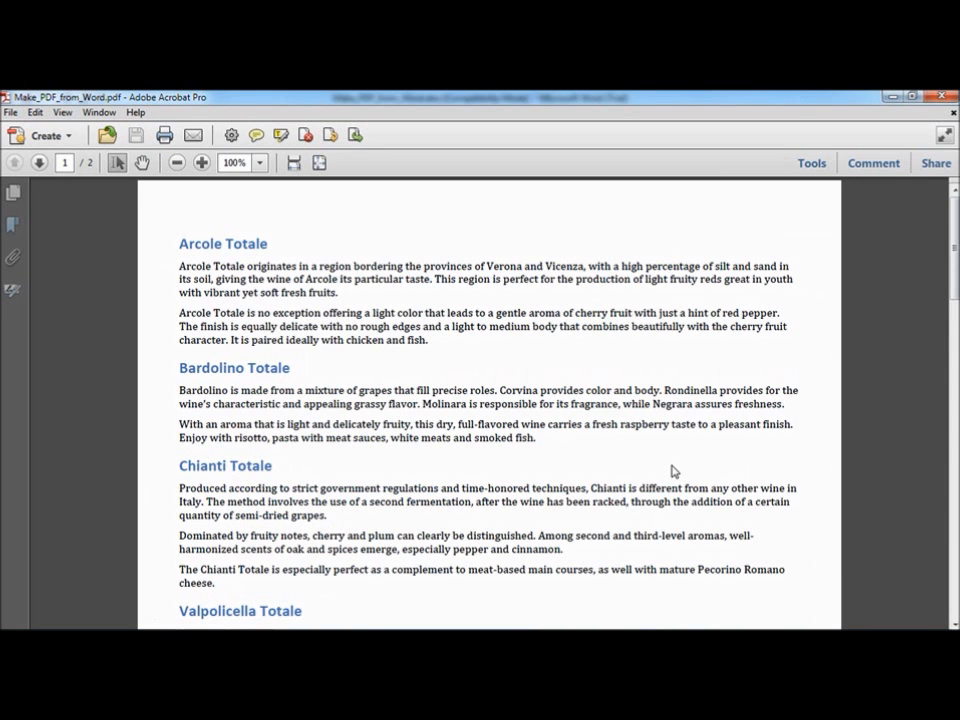
Open the Bookmarks panel of the PDF and jump to the Bardolino, Chianti and Valpolicella Totale headings
left_click(10, 225)
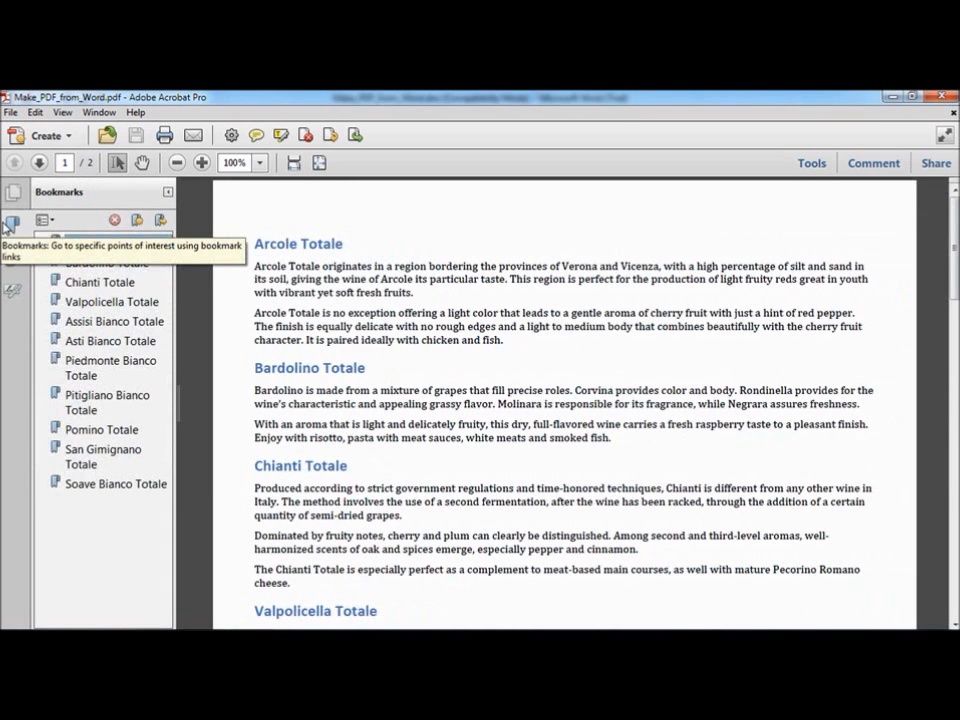
left_click(106, 265)
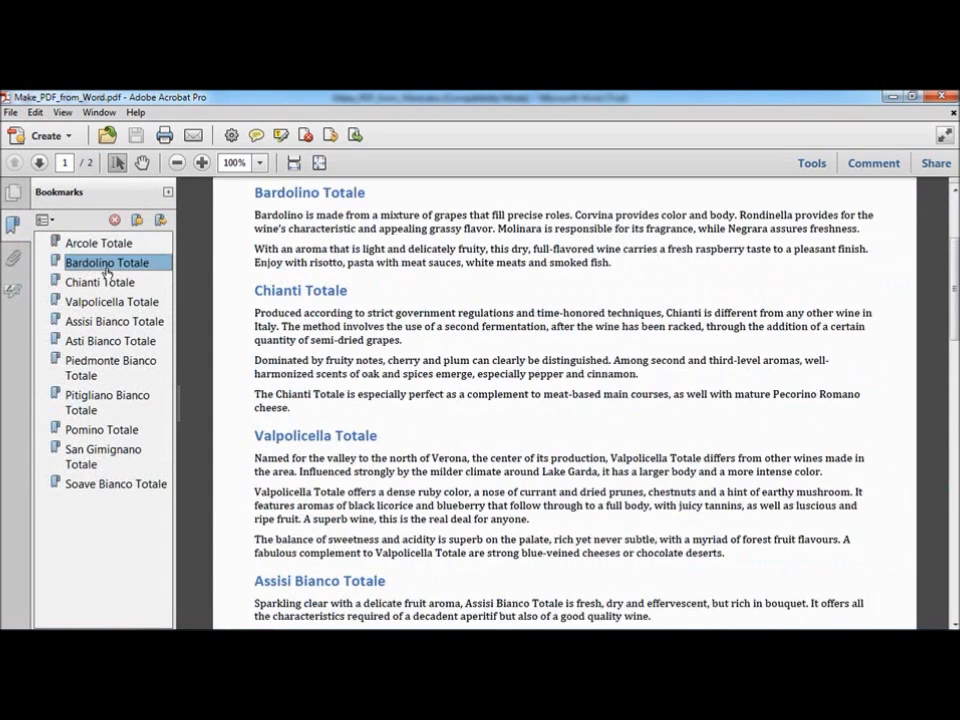
left_click(104, 283)
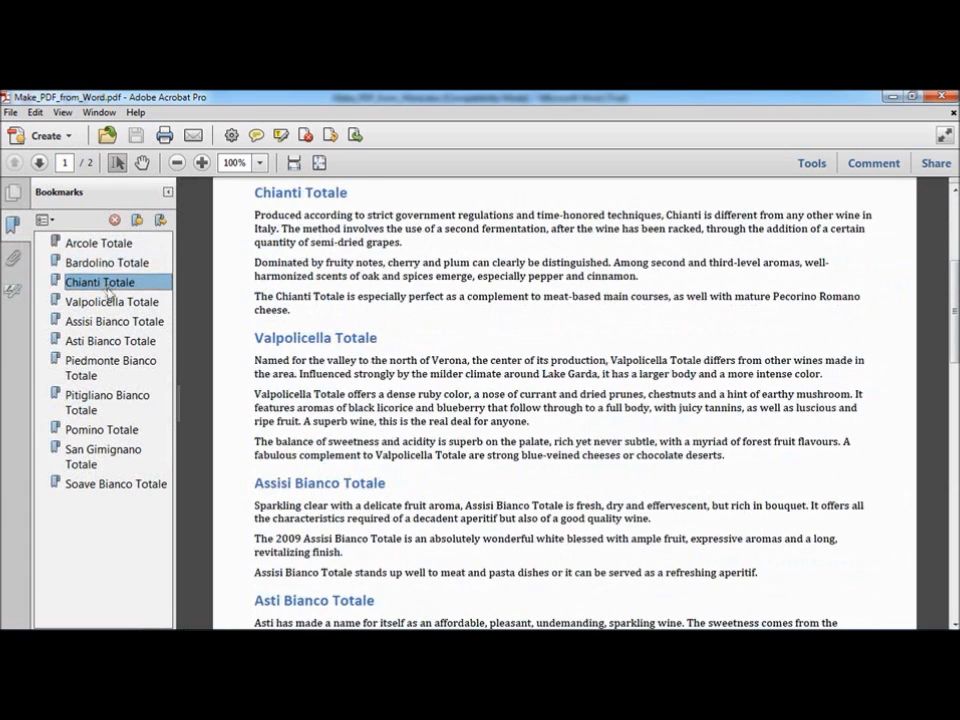
left_click(105, 304)
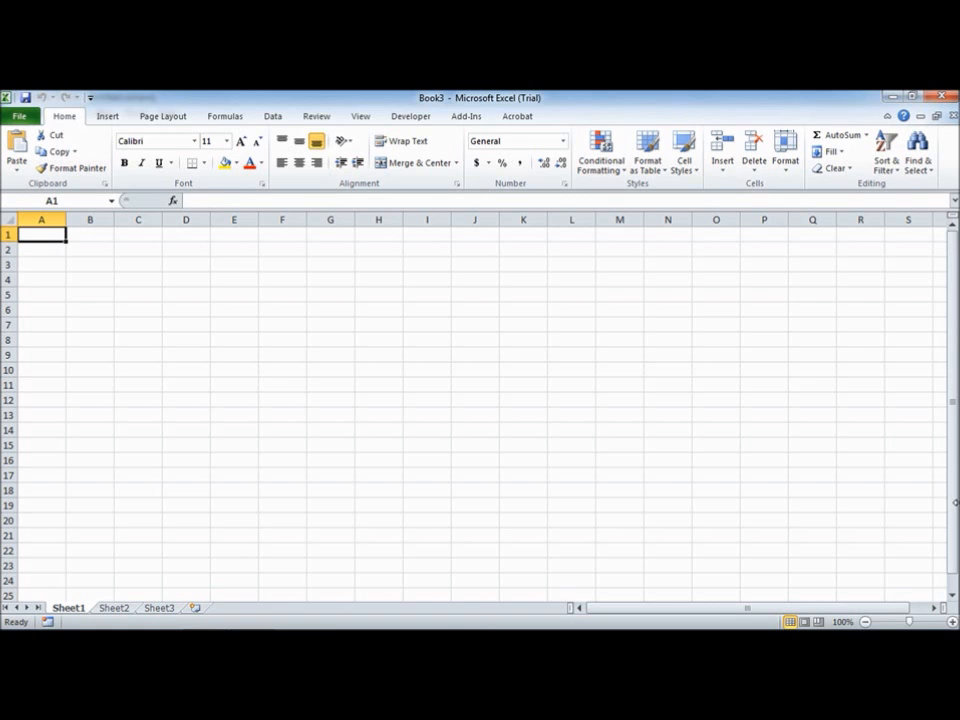
Open the workbook Make_PDF_from_Excel.xlsx in Excel
left_click(19, 116)
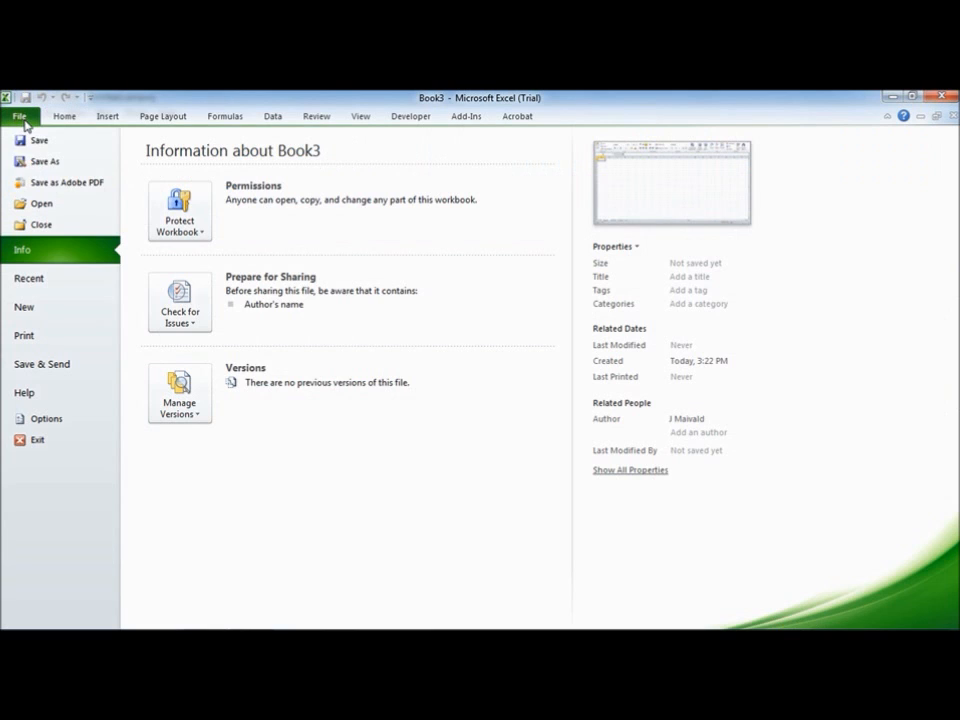
left_click(42, 203)
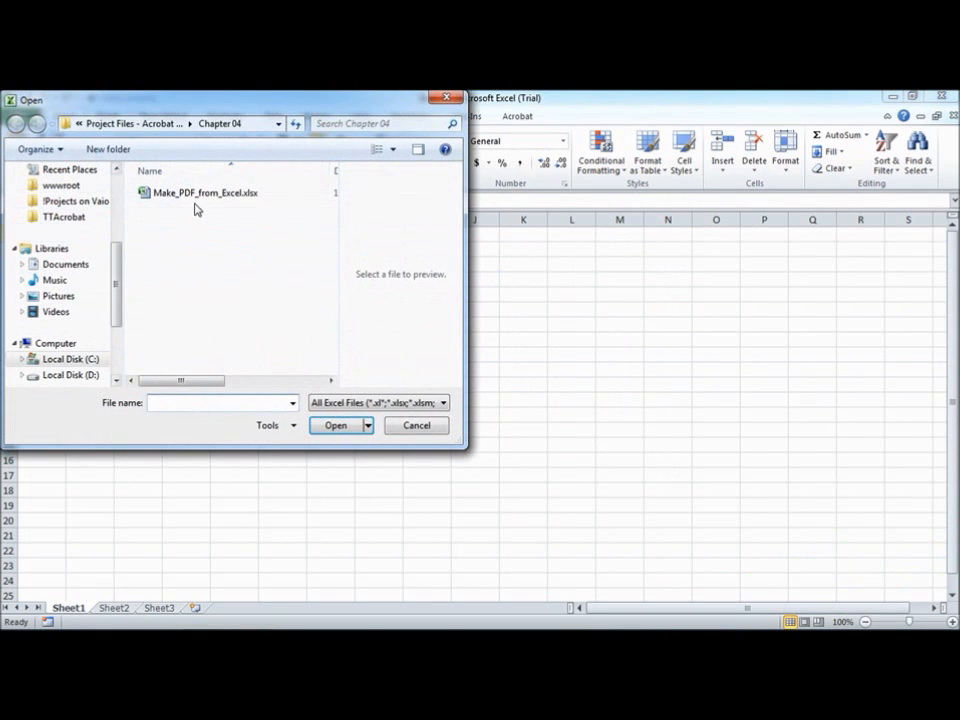
left_click(213, 198)
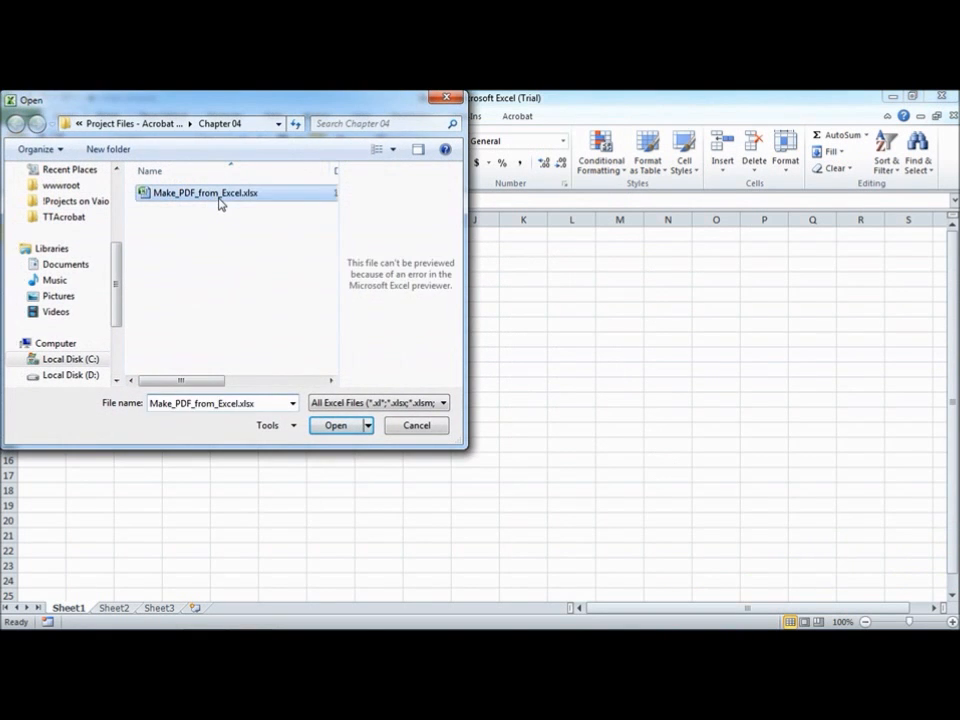
left_click(349, 428)
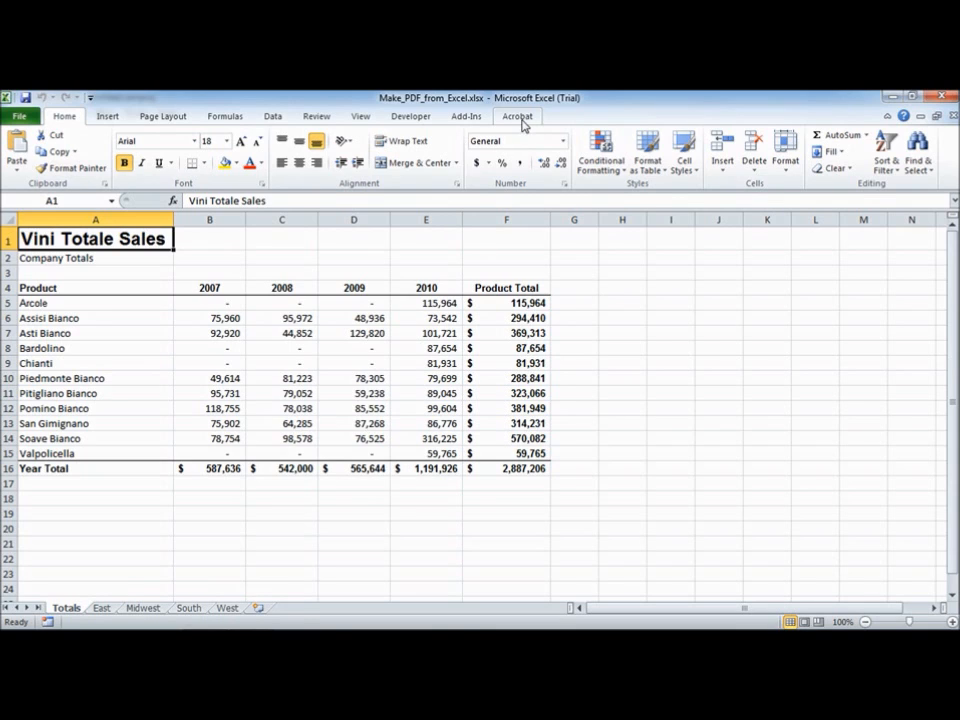
Check the Acrobat PDFMaker Office COM Addin in the COM add-ins list of Excel Options and cancel the dialog
left_click(17, 118)
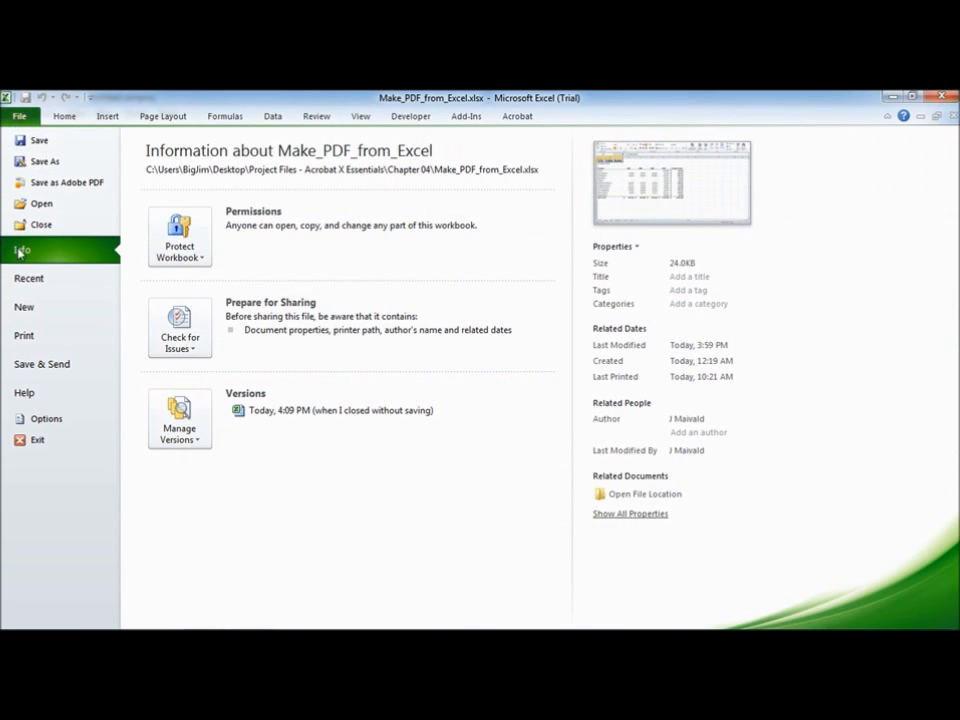
left_click(46, 419)
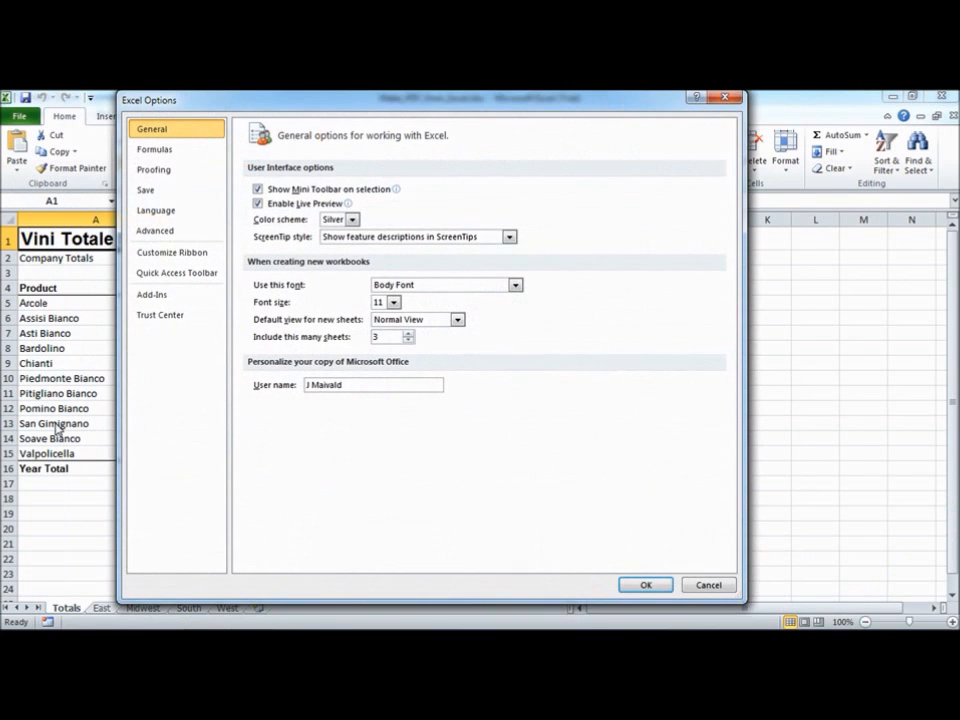
left_click(171, 296)
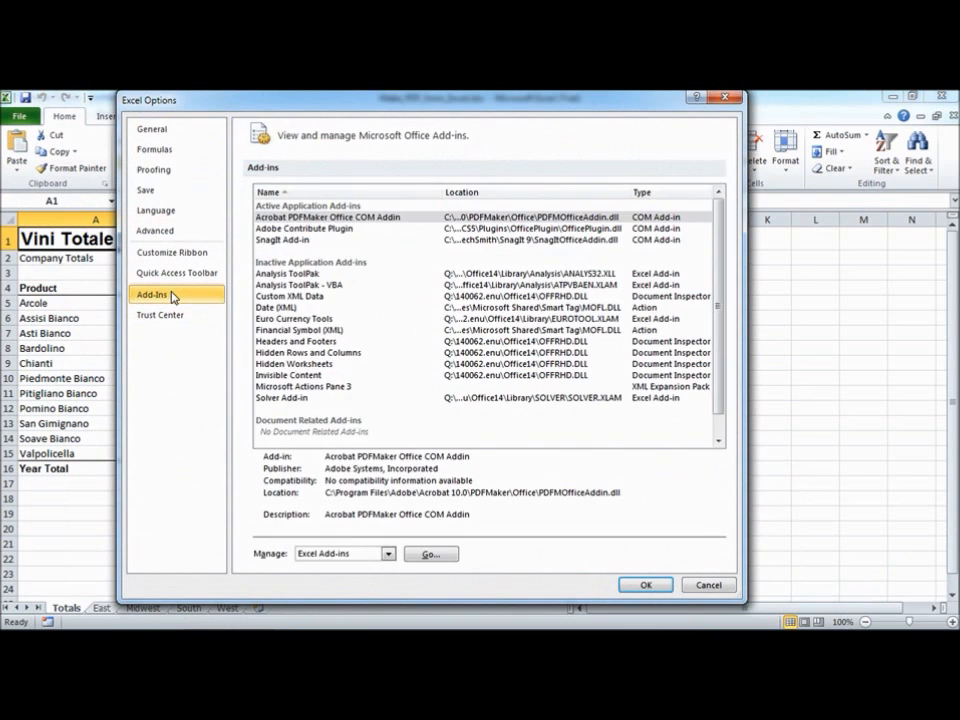
left_click(367, 554)
left_click(340, 581)
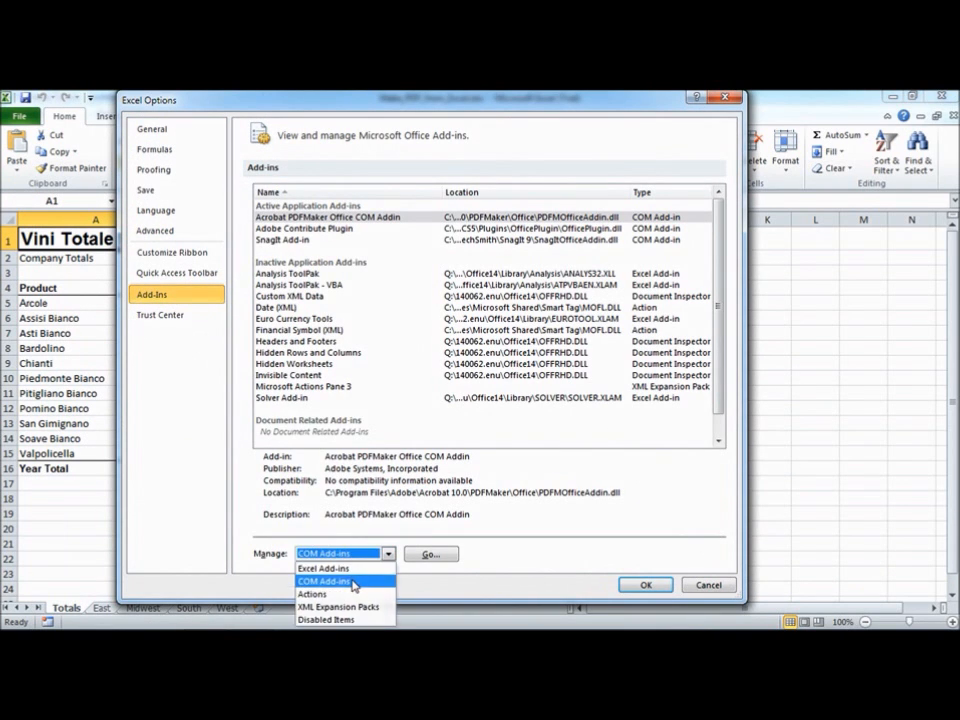
left_click(432, 556)
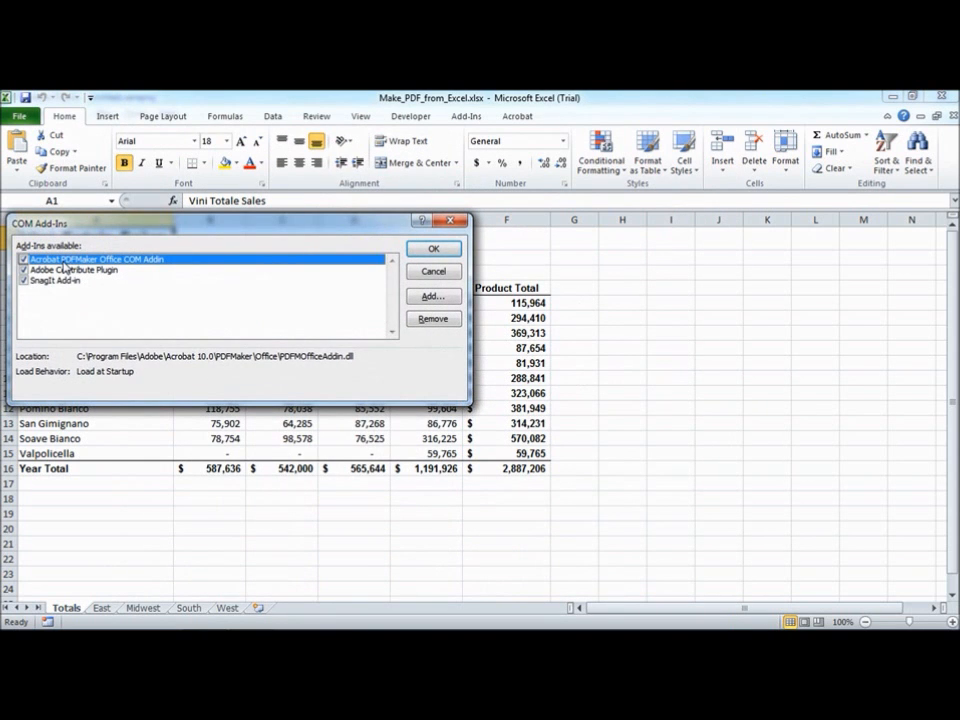
left_click(23, 259)
left_click(23, 259)
left_click(434, 272)
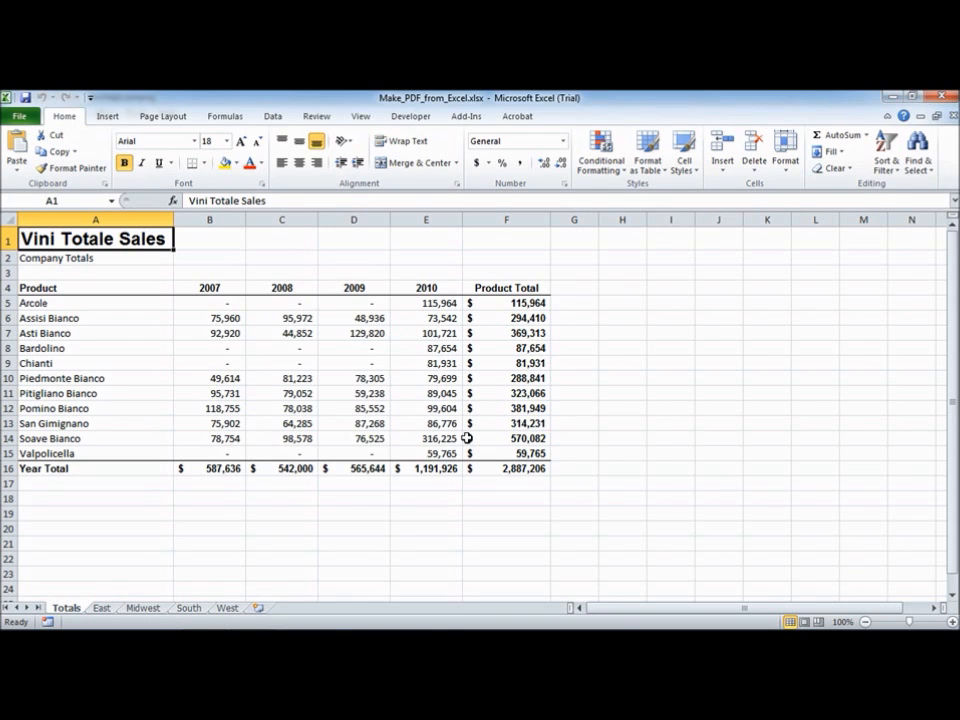
Browse the worksheets and group all five sheets from Totals to West
left_click(167, 117)
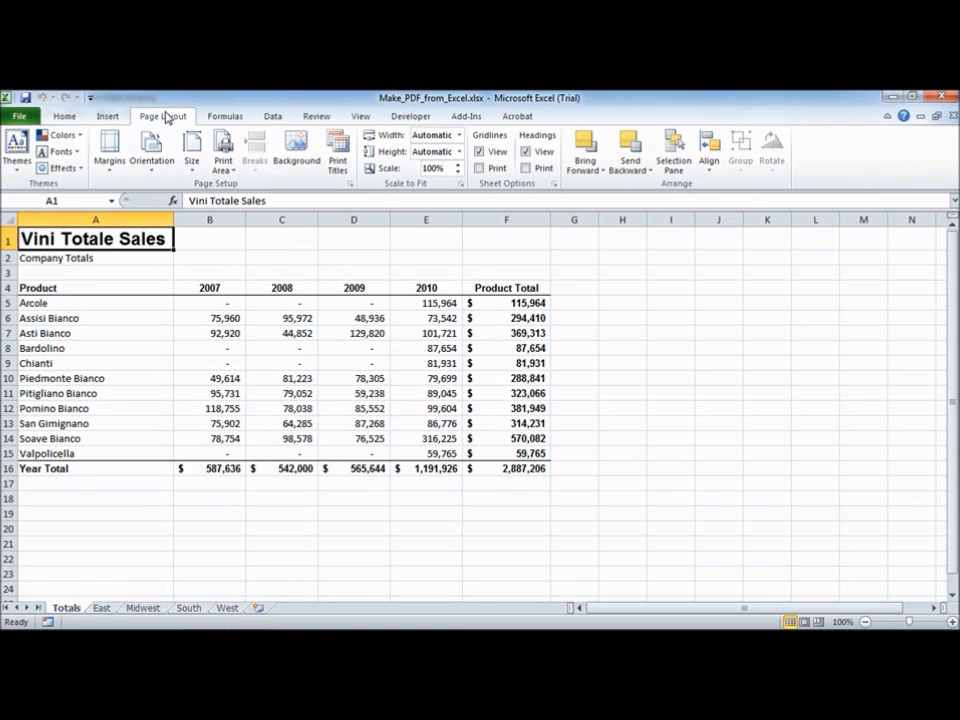
left_click(100, 610)
left_click(143, 610)
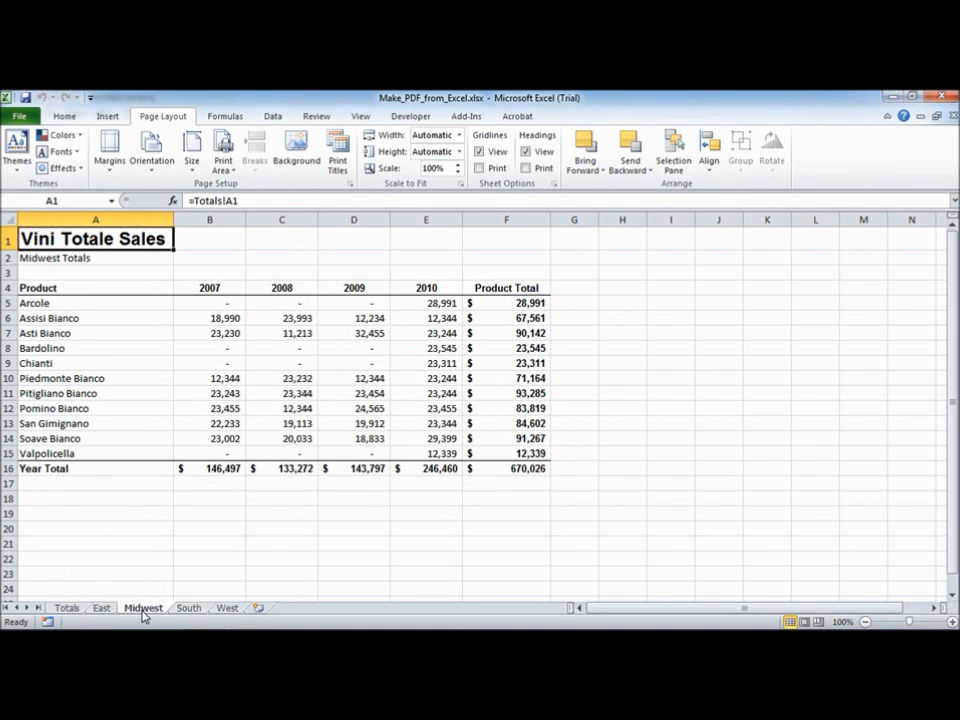
left_click(189, 609)
left_click(228, 609)
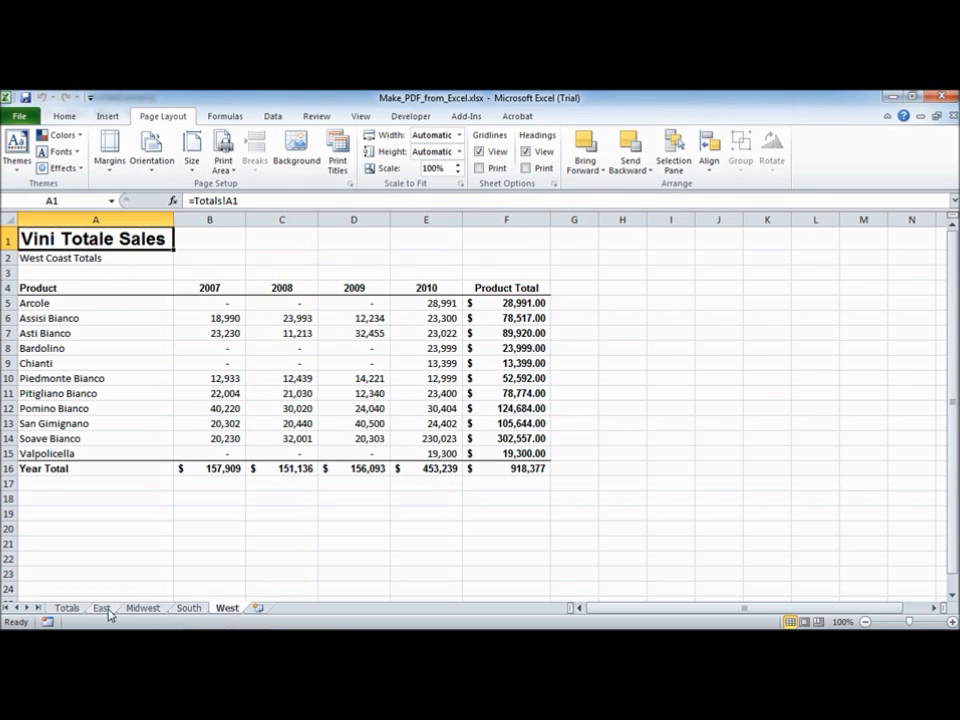
left_click(68, 609)
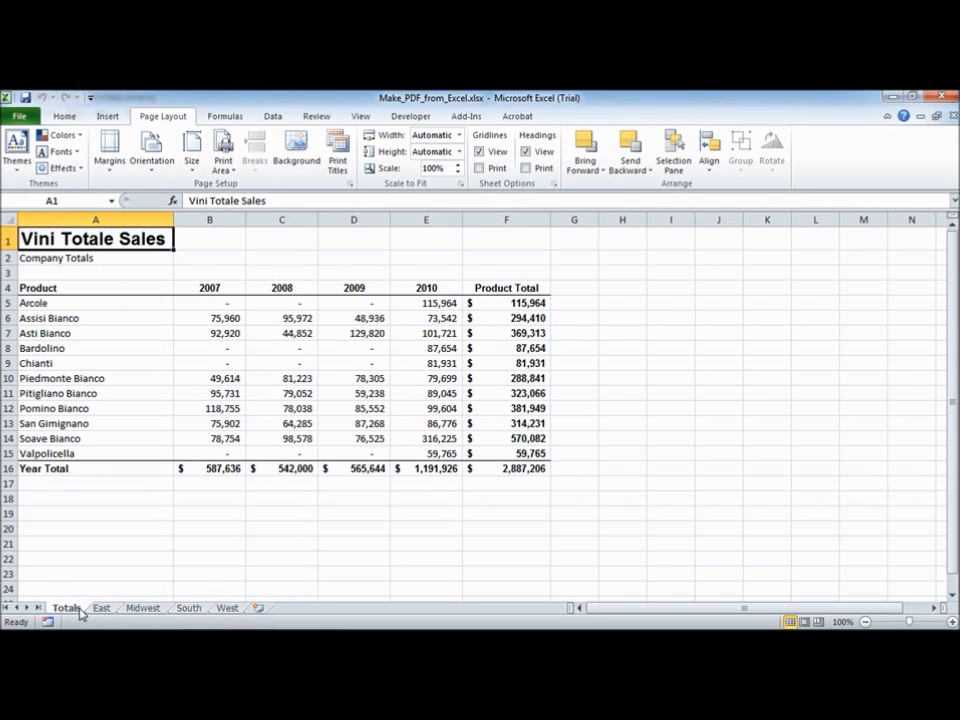
left_click(229, 609, "shift")
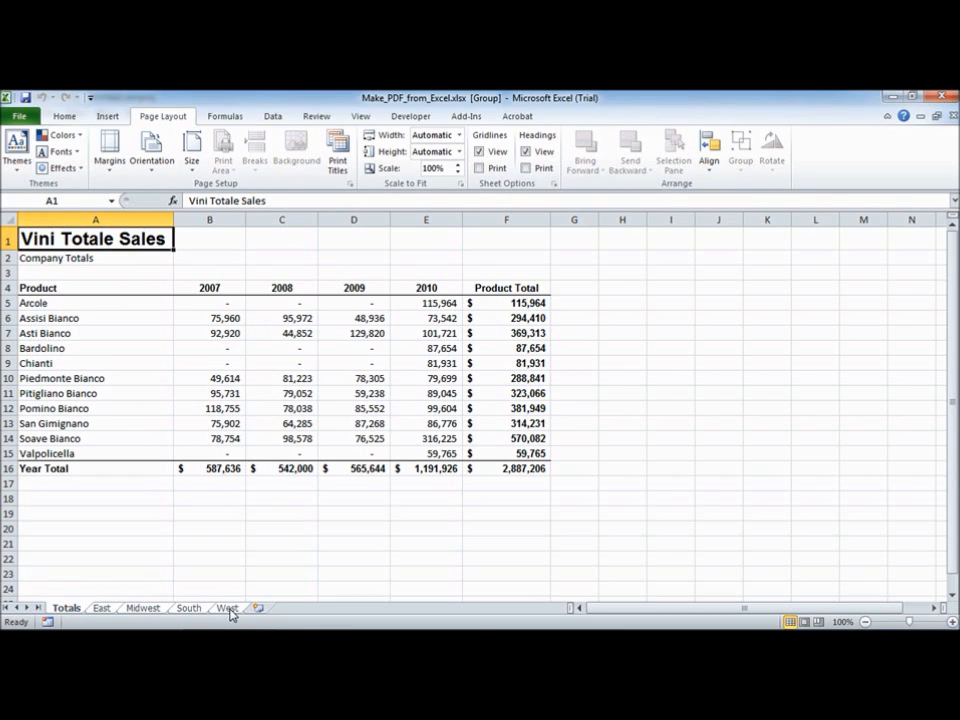
Open the print preview of the grouped sheets through the custom margins Page Setup and check the print-what options
left_click(112, 163)
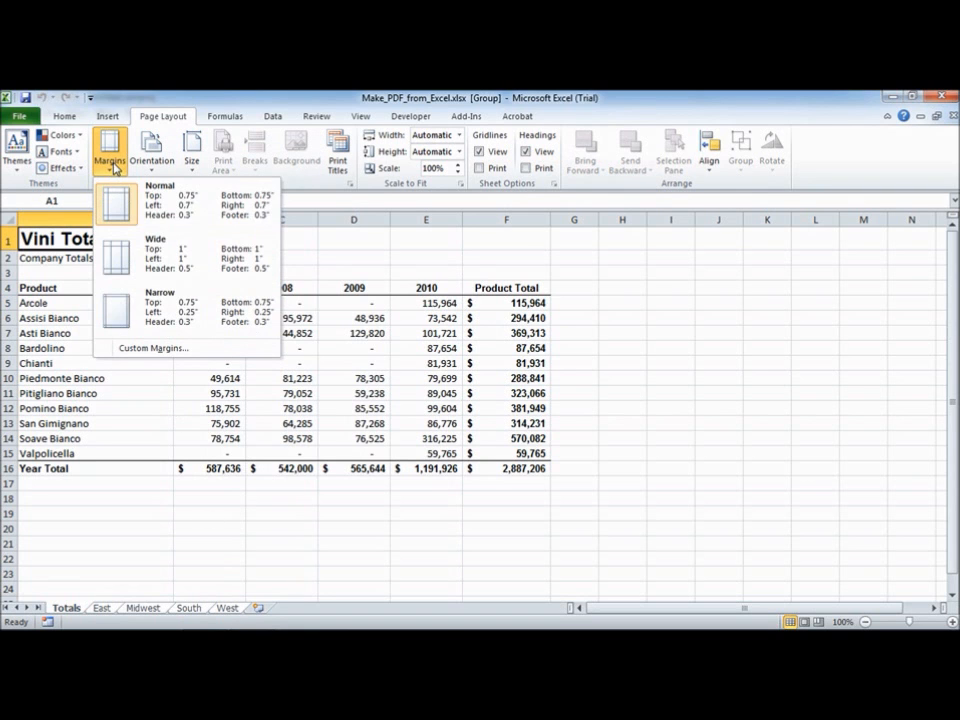
left_click(170, 350)
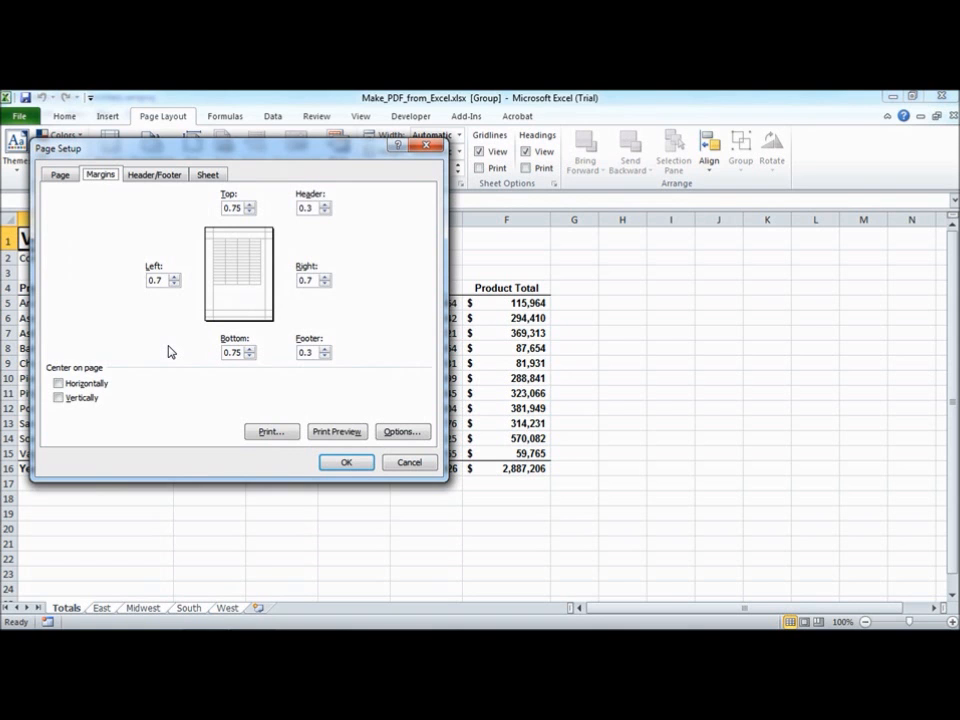
left_click(350, 430)
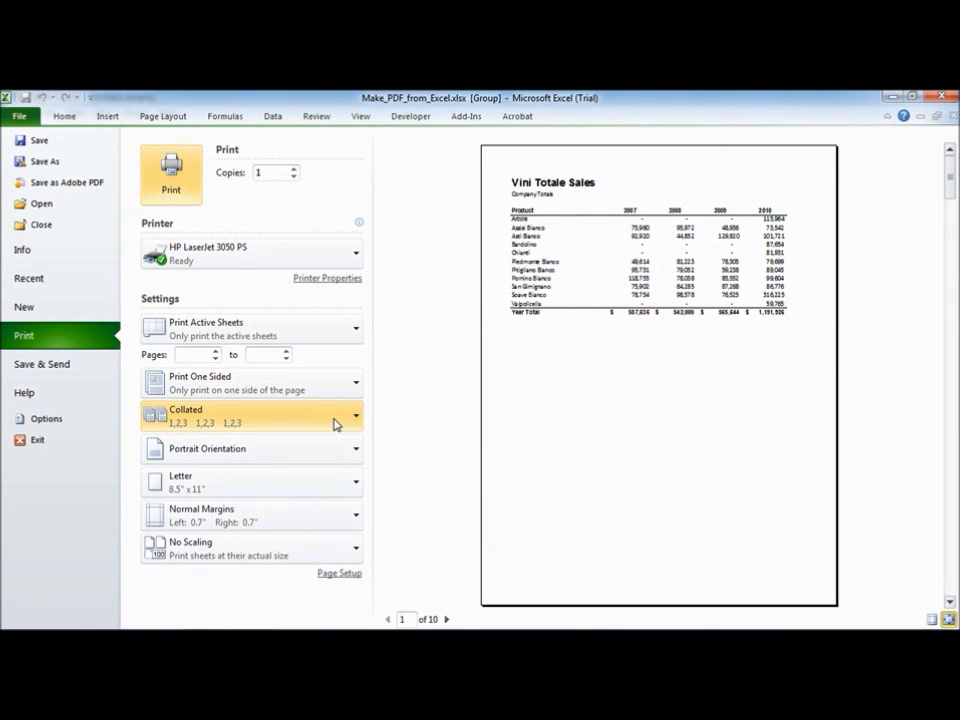
left_click(305, 337)
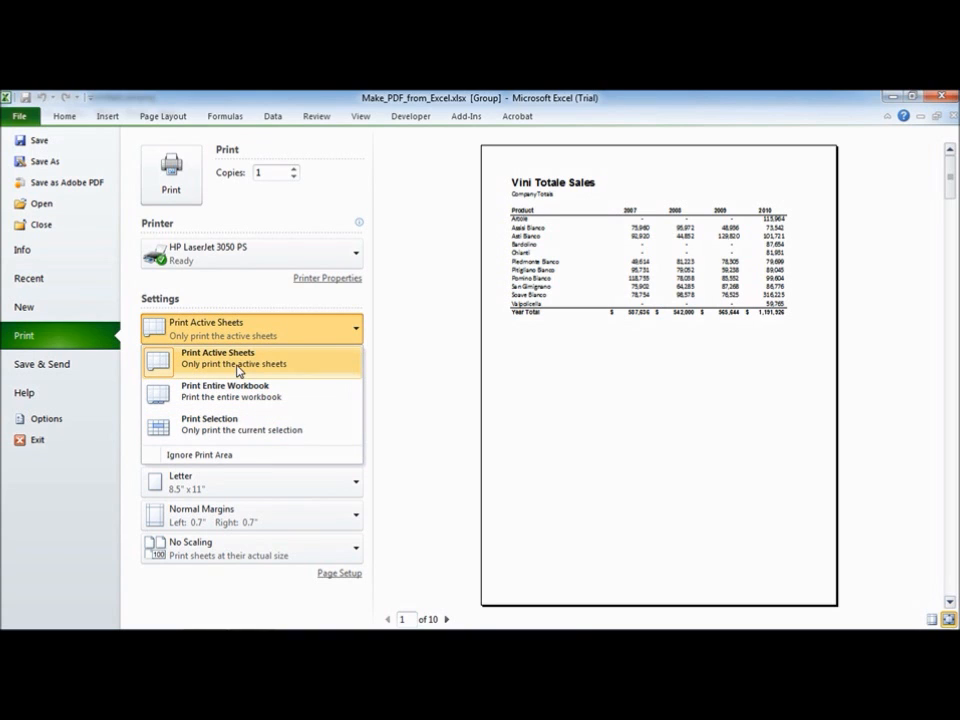
left_click(158, 330)
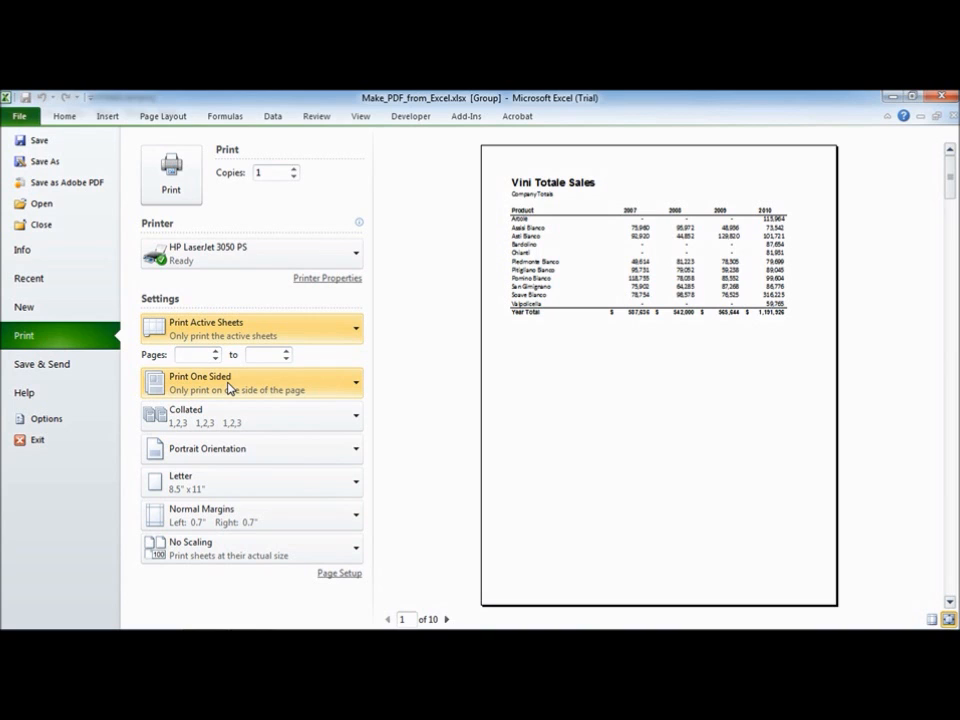
Page forward through the print preview and return to the first page
left_click(447, 620)
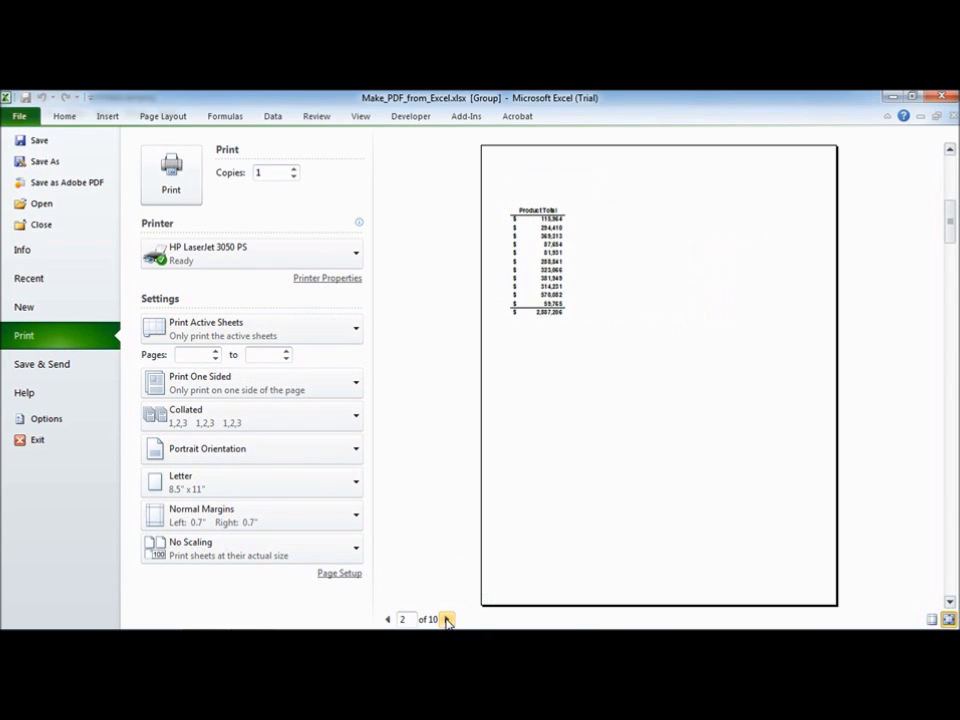
left_click(447, 620)
left_click(447, 620)
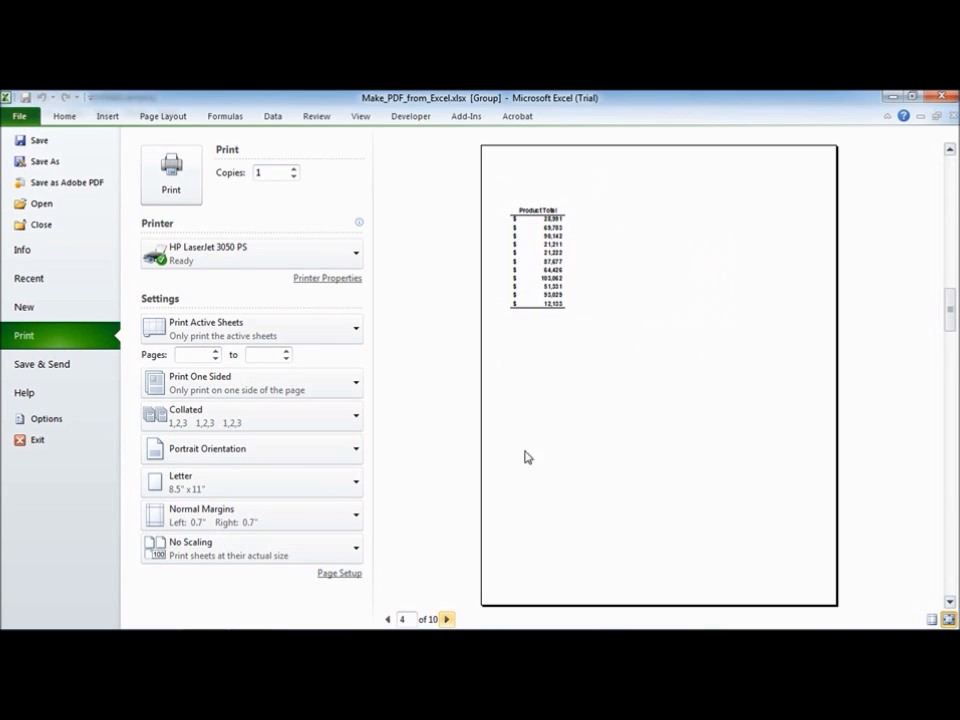
left_click(388, 619)
left_click(388, 619)
left_click(388, 619)
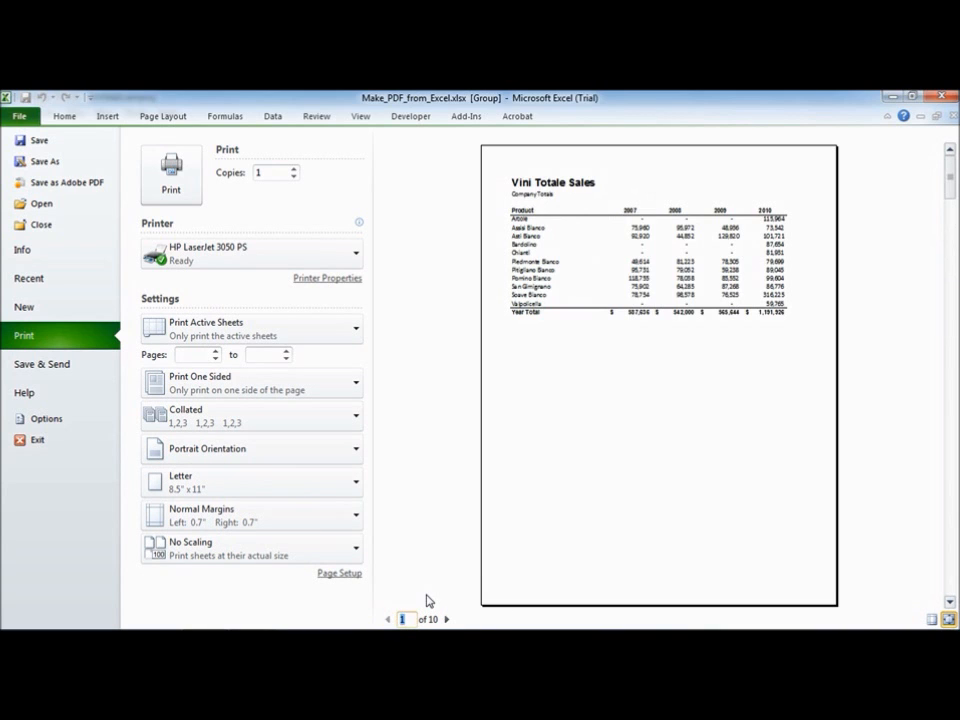
Set the printout to Landscape Orientation after glancing at the scaling options
left_click(231, 549)
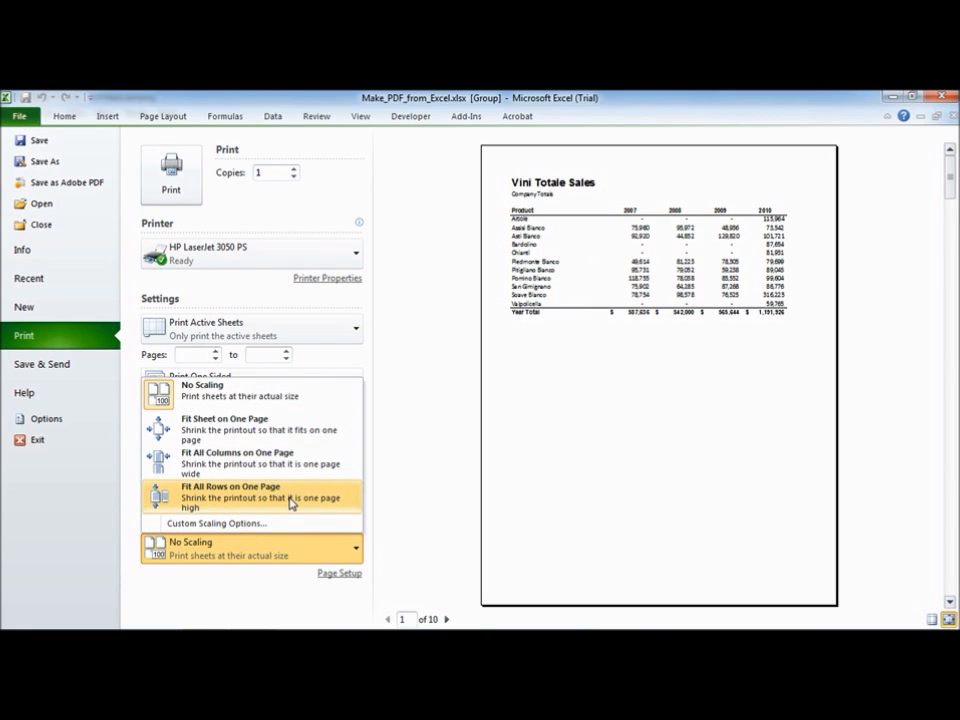
left_click(296, 610)
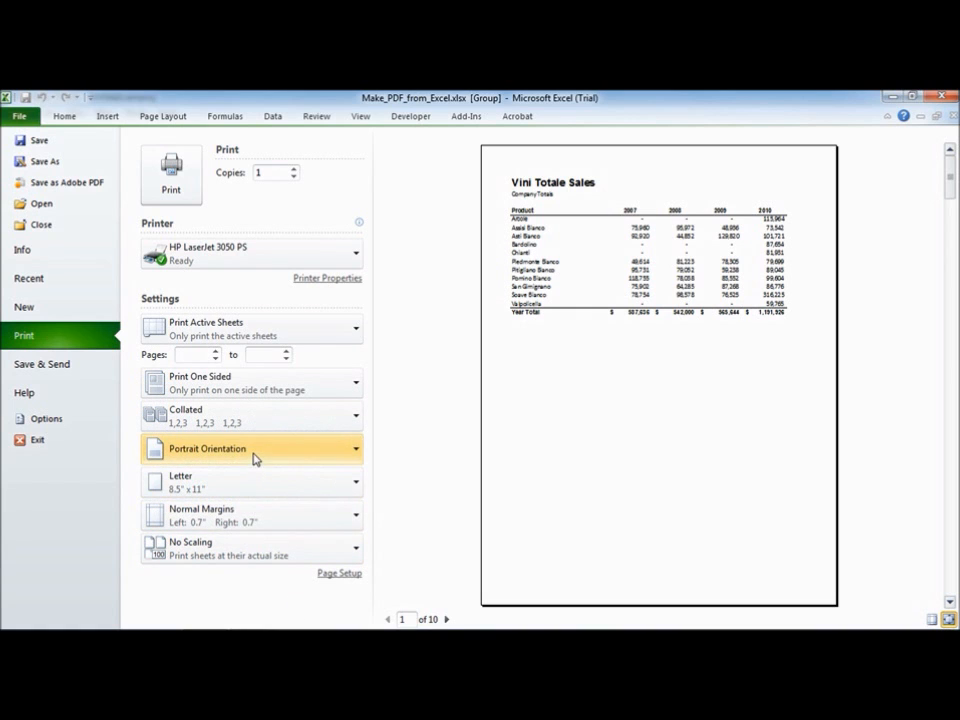
left_click(253, 458)
left_click(251, 516)
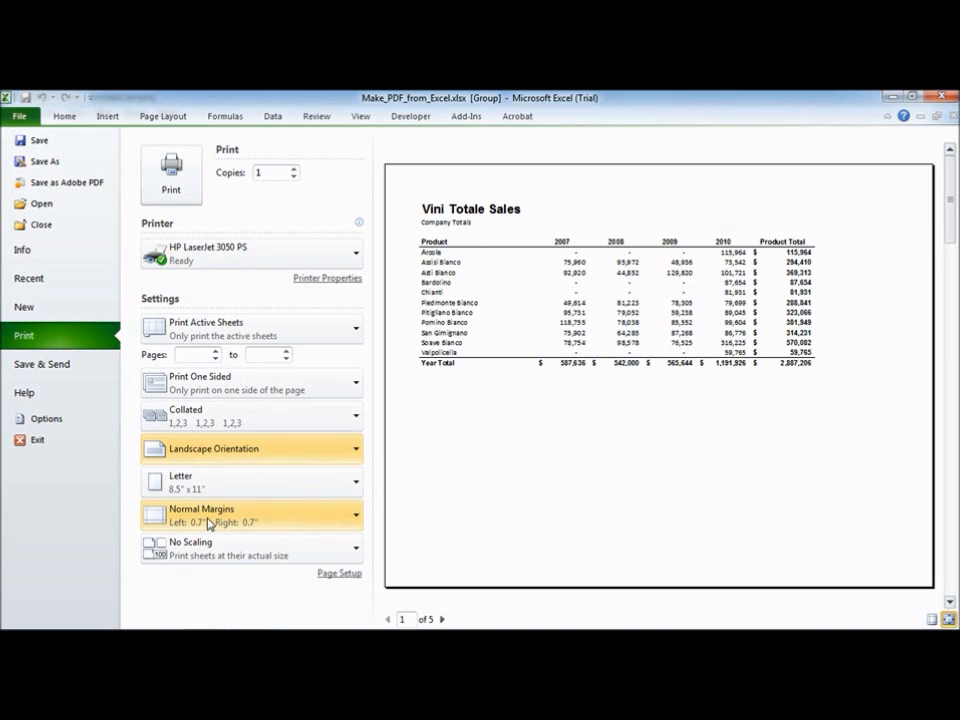
Center the printout horizontally and vertically on the page through custom margins and page forward through the preview
left_click(209, 522)
left_click(198, 491)
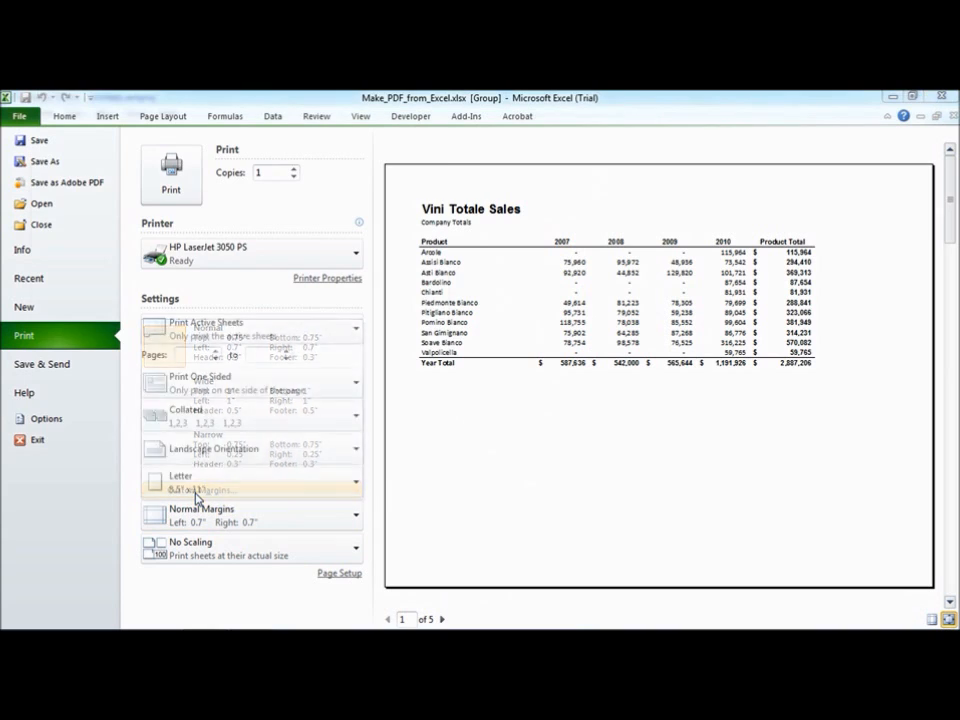
left_click(60, 384)
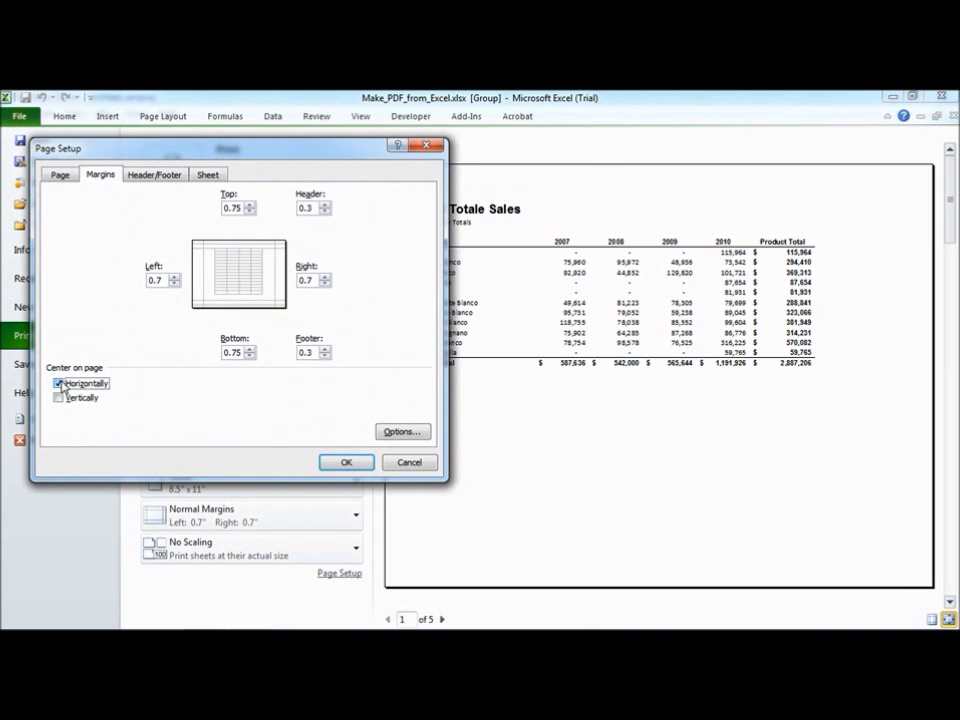
left_click(59, 398)
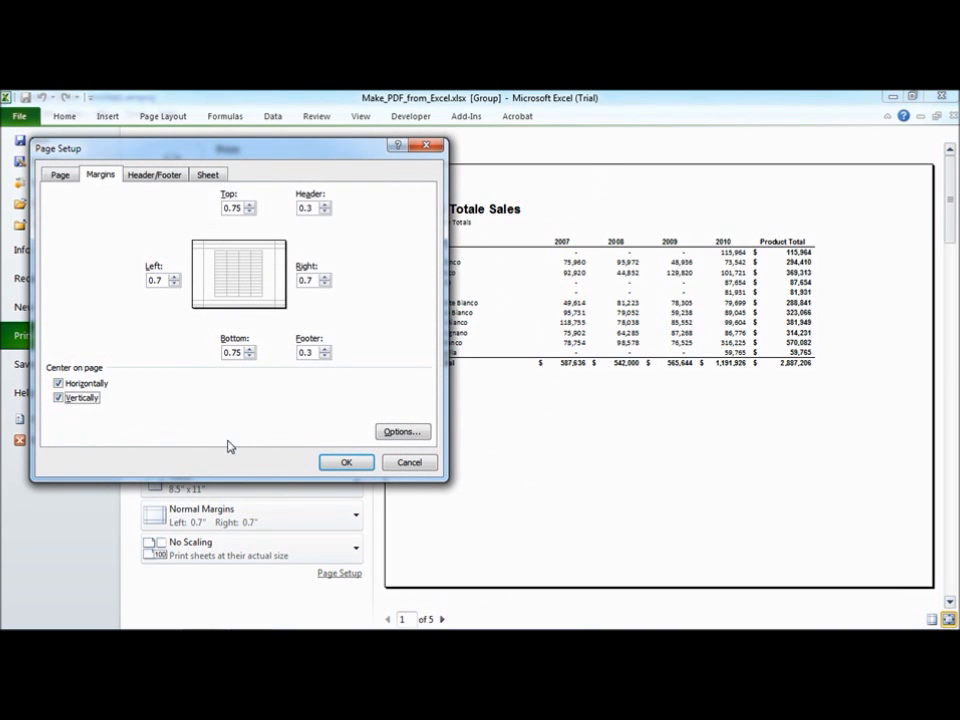
left_click(345, 465)
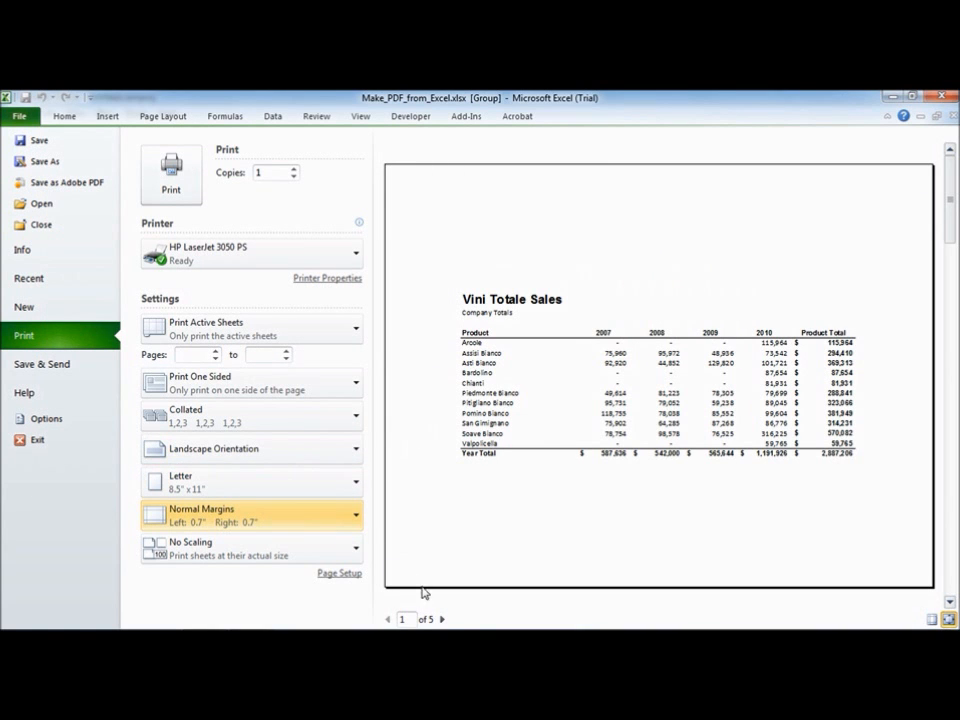
left_click(442, 619)
left_click(442, 619)
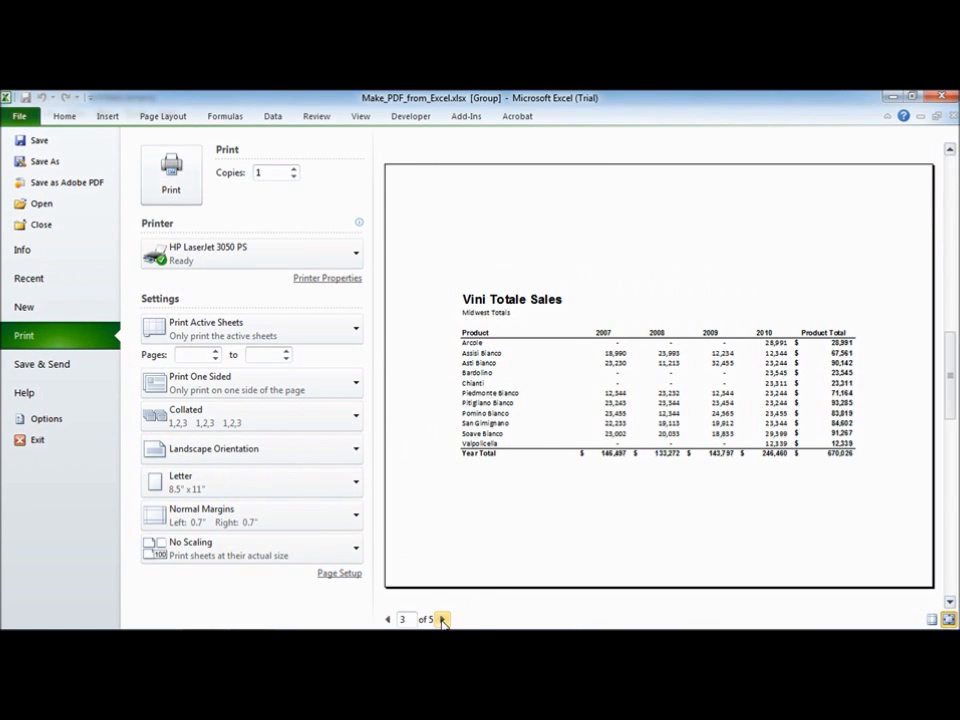
Page forward to the last page of the print preview and leave the preview for the Acrobat ribbon
left_click(442, 619)
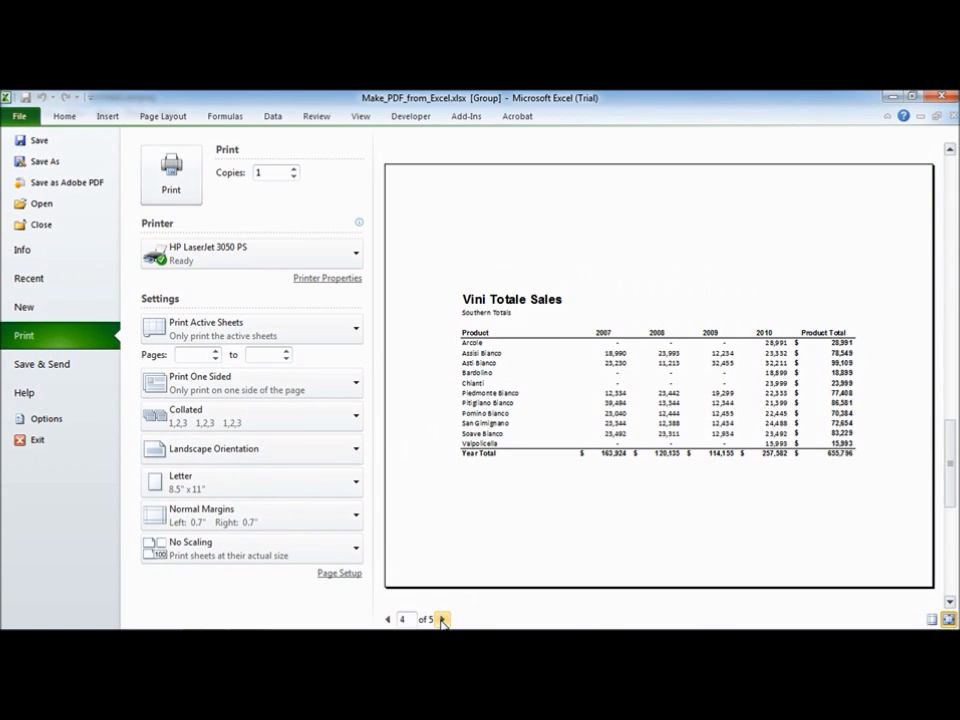
left_click(442, 619)
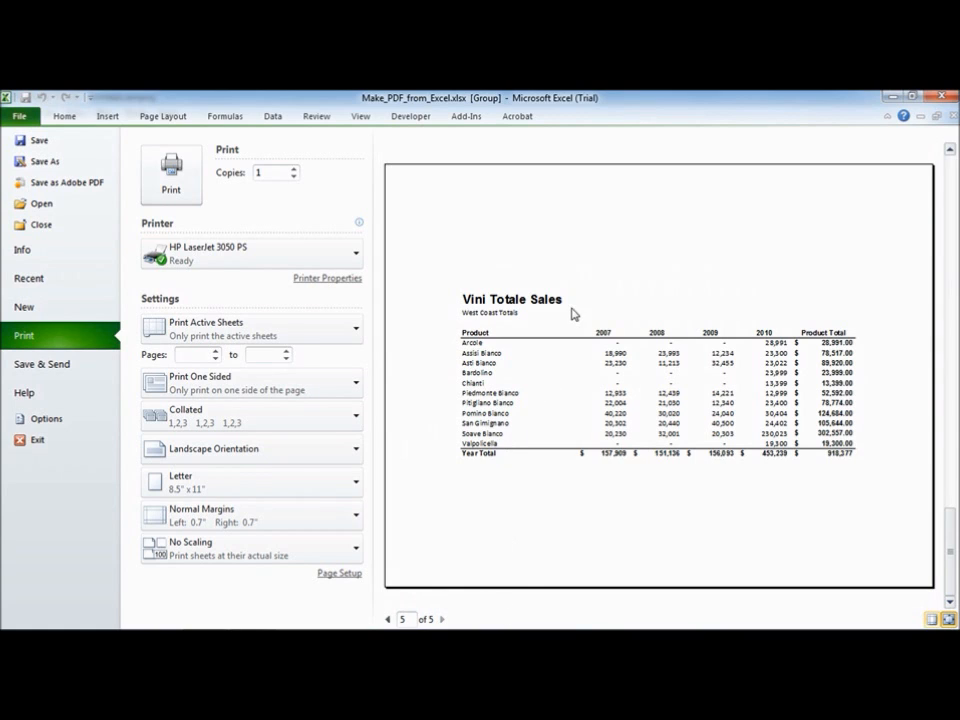
left_click(528, 118)
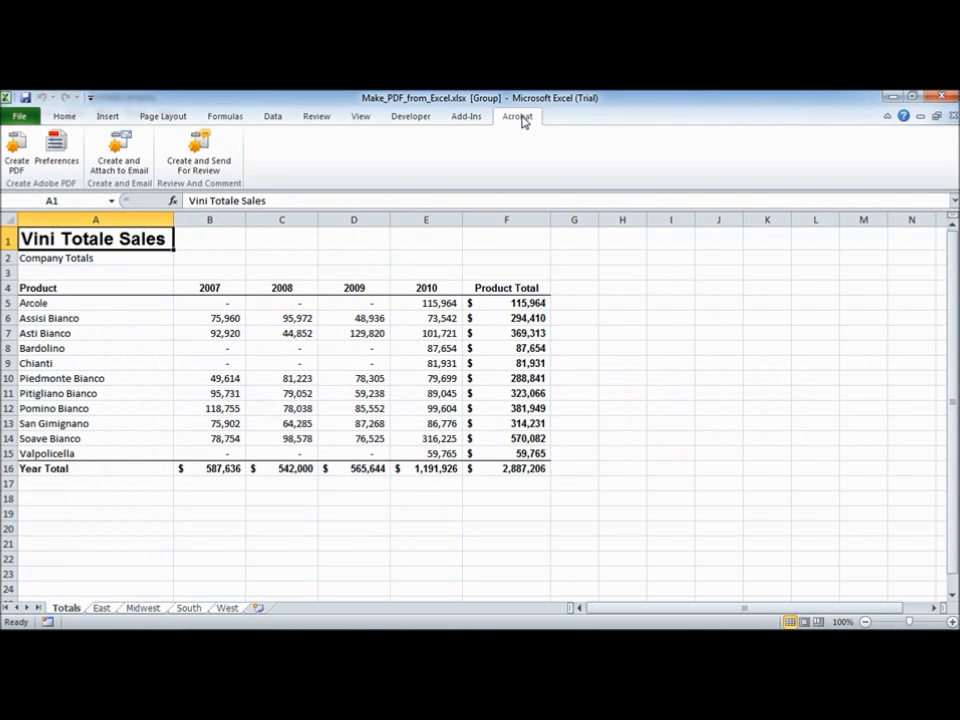
Set the PDFMaker preferences to the Smallest File Size conversion setting, review the Security options and confirm
left_click(55, 150)
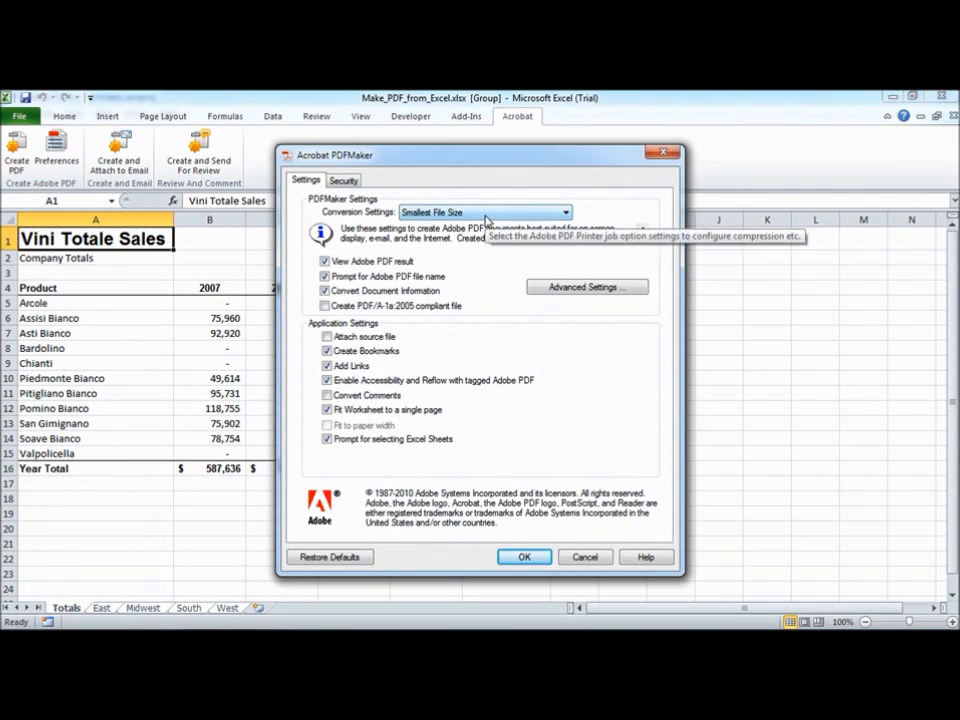
left_click(487, 218)
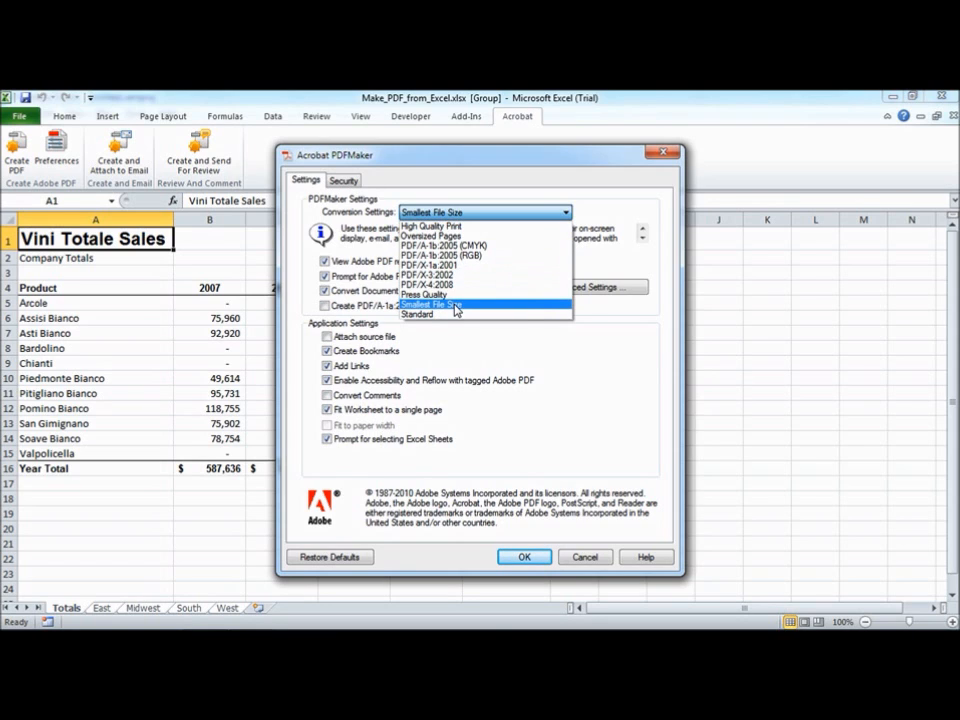
left_click(456, 310)
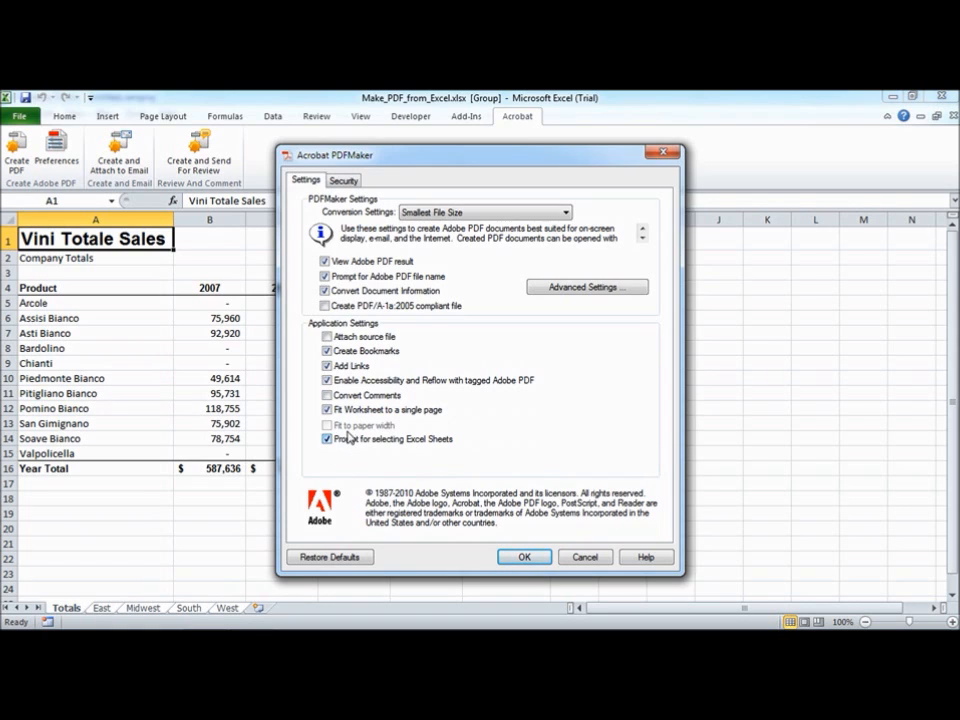
left_click(345, 180)
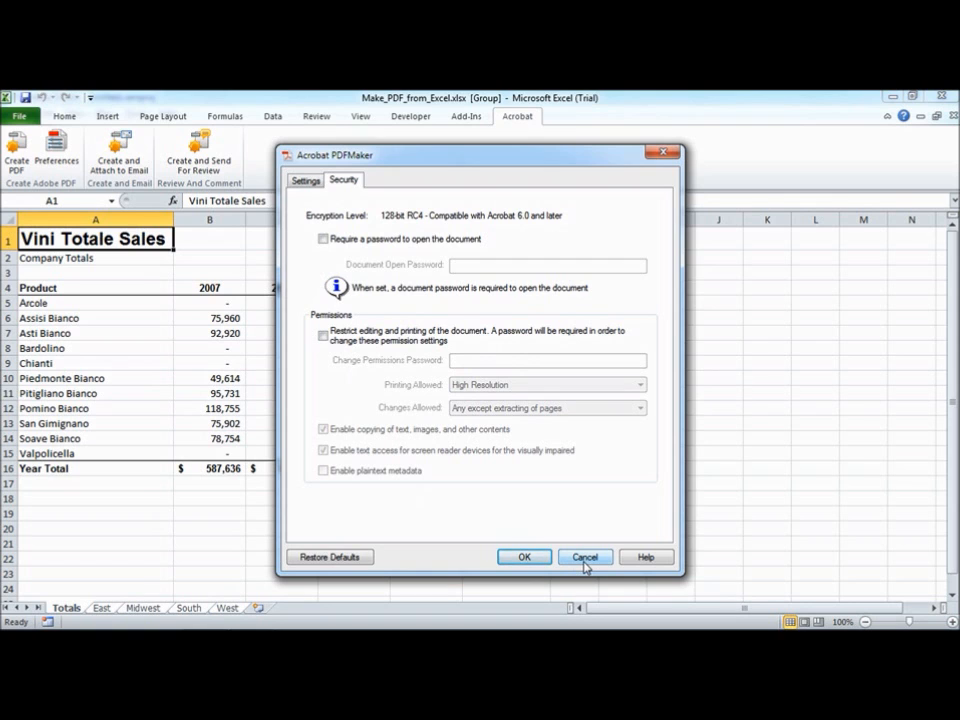
left_click(524, 558)
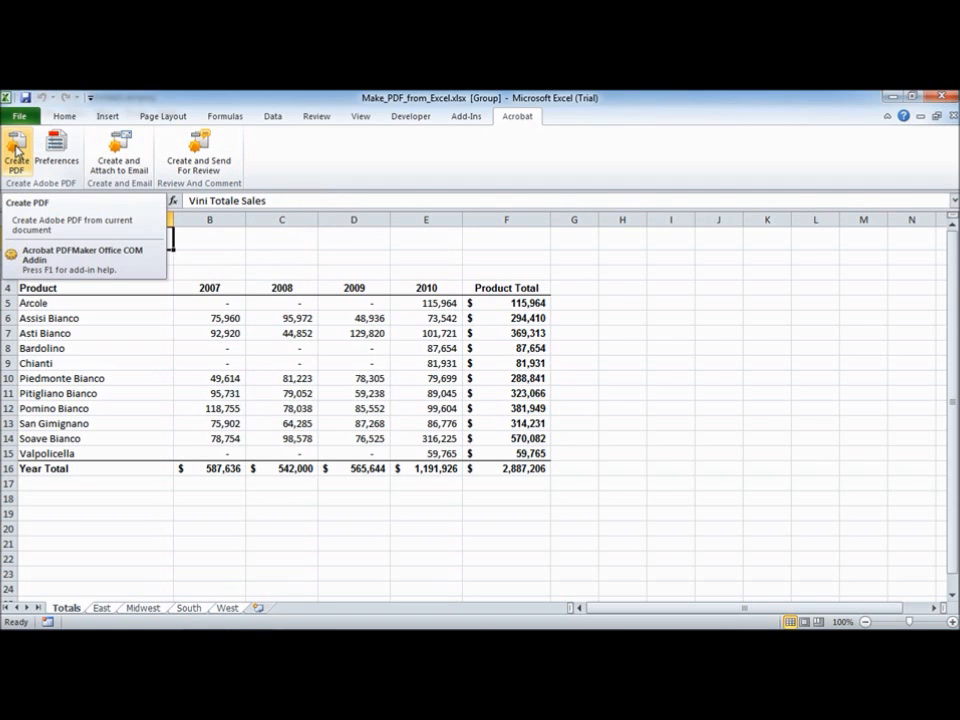
Start Create PDF and try reordering the Midwest sheet among the chosen sheets, then choose Entire Workbook as the conversion range
left_click(16, 150)
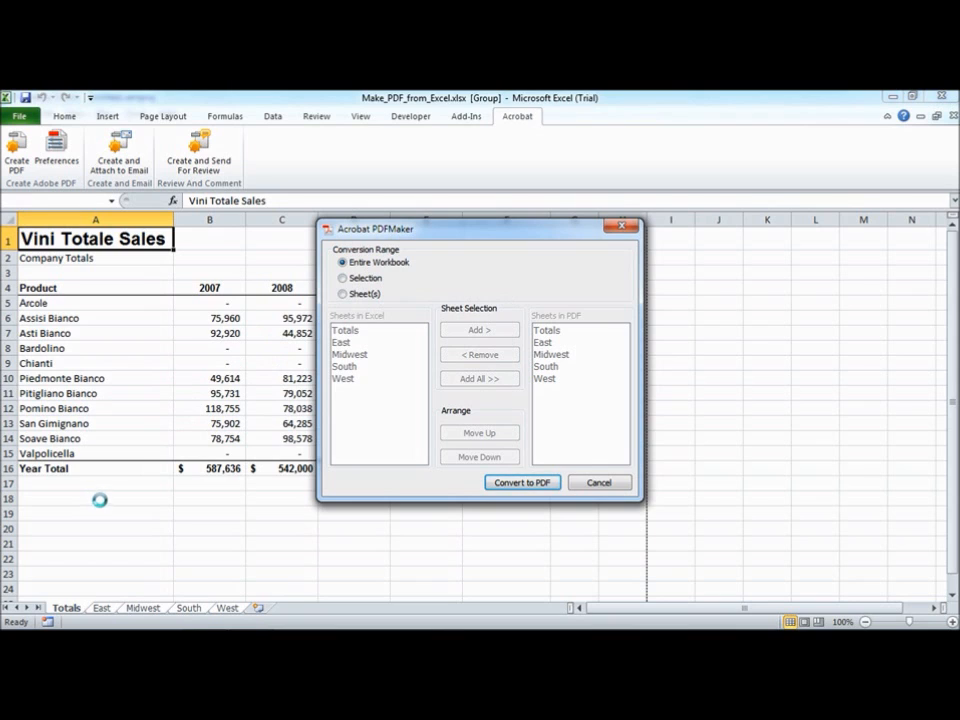
left_click(343, 295)
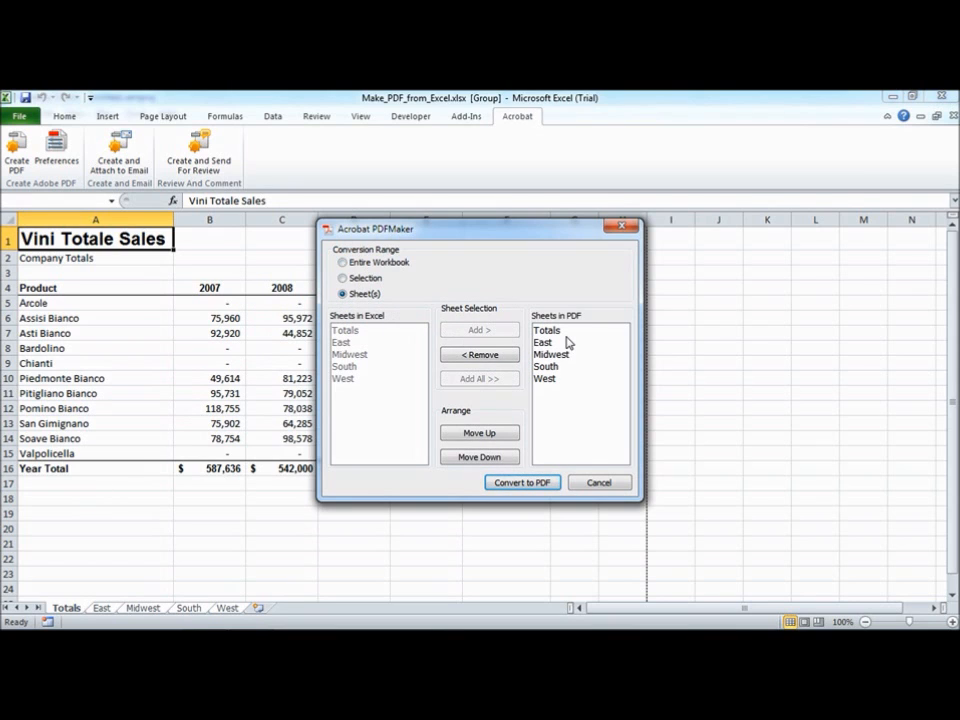
left_click(549, 332)
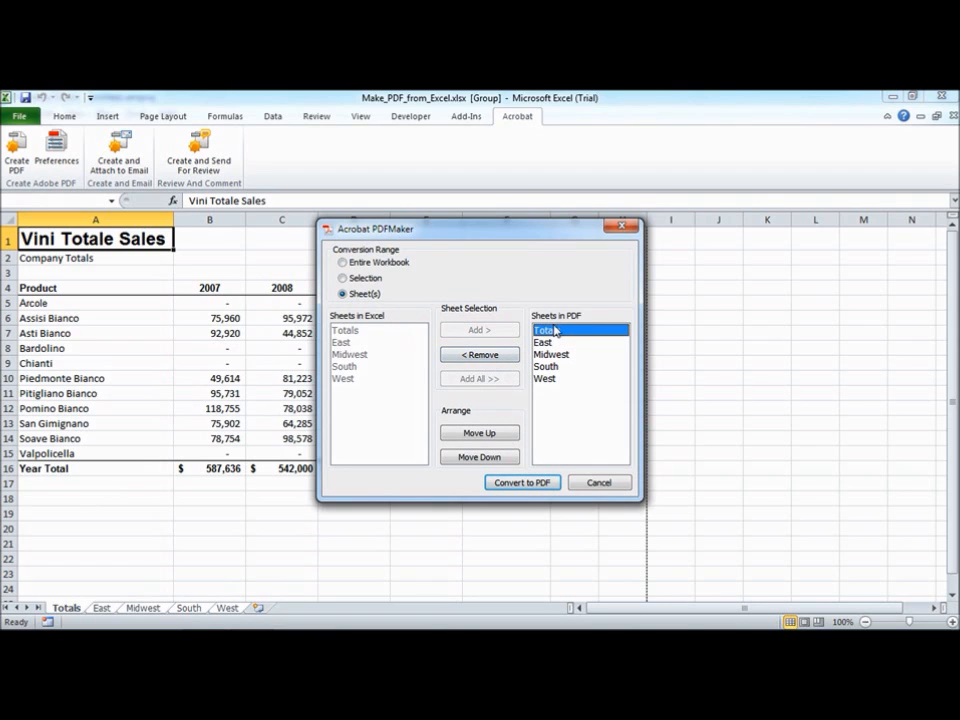
left_click(555, 356)
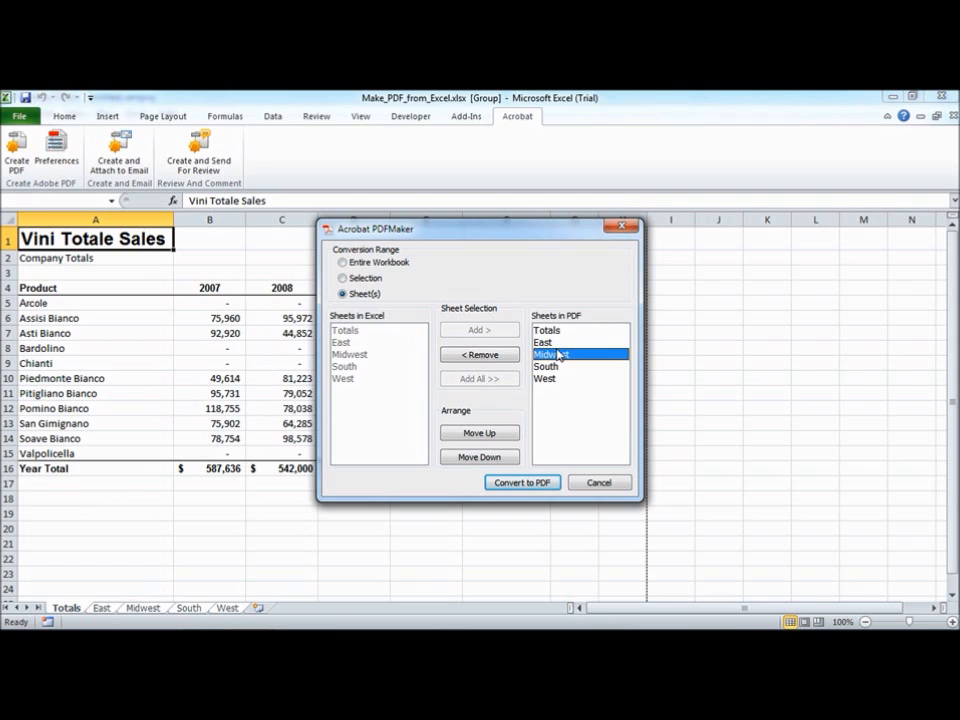
left_click(483, 436)
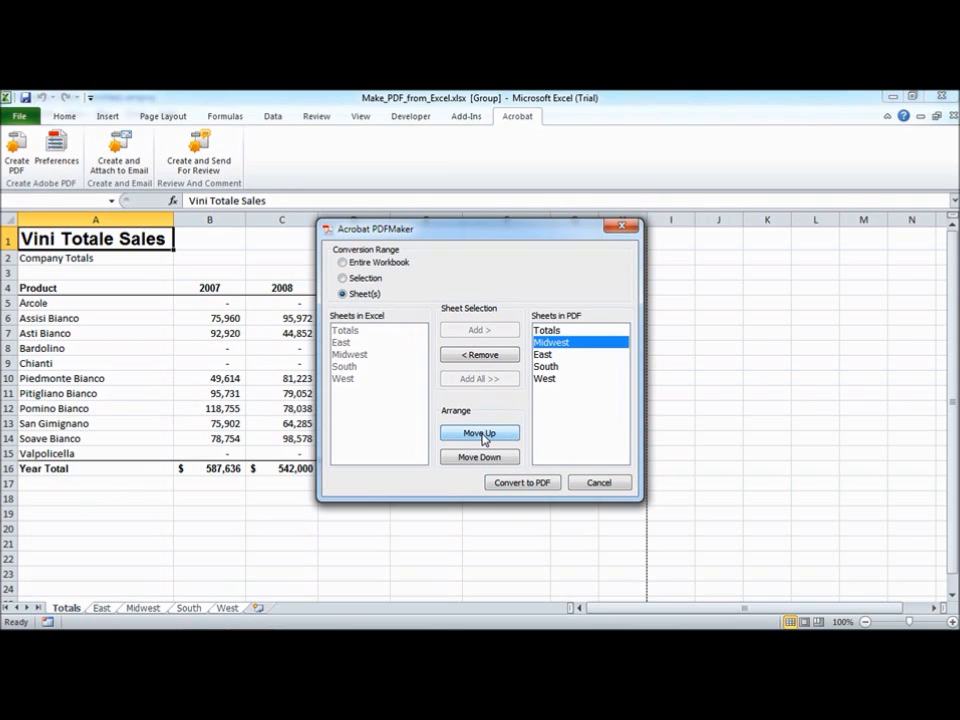
left_click(484, 458)
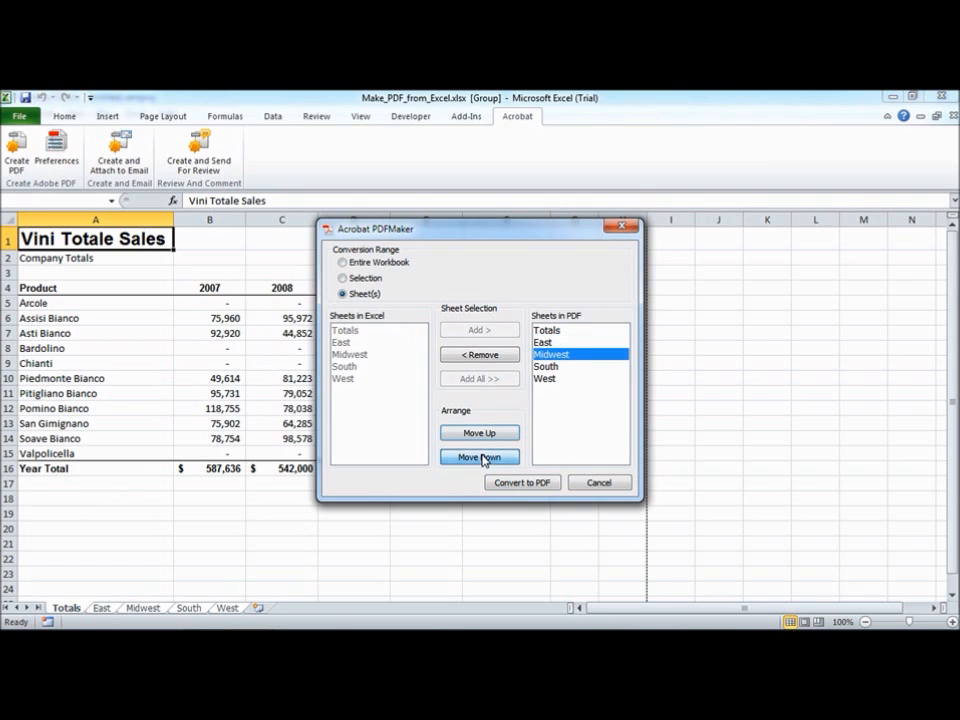
left_click(342, 262)
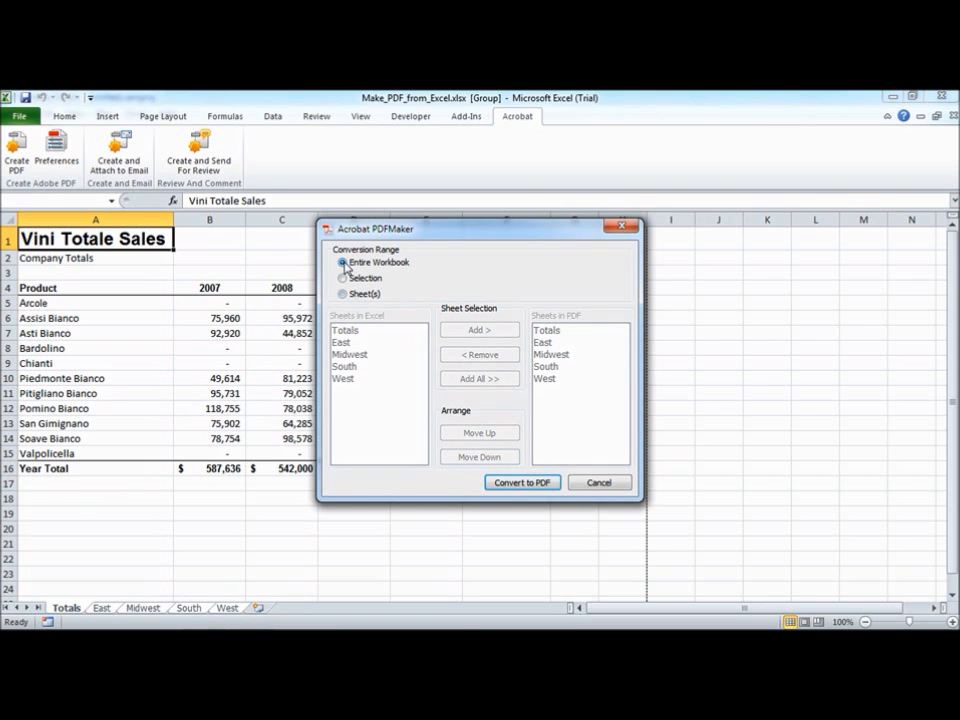
Convert the workbook to PDF, saving the workbook first and the PDF as Make_PDF_from_Excel.pdf
left_click(518, 482)
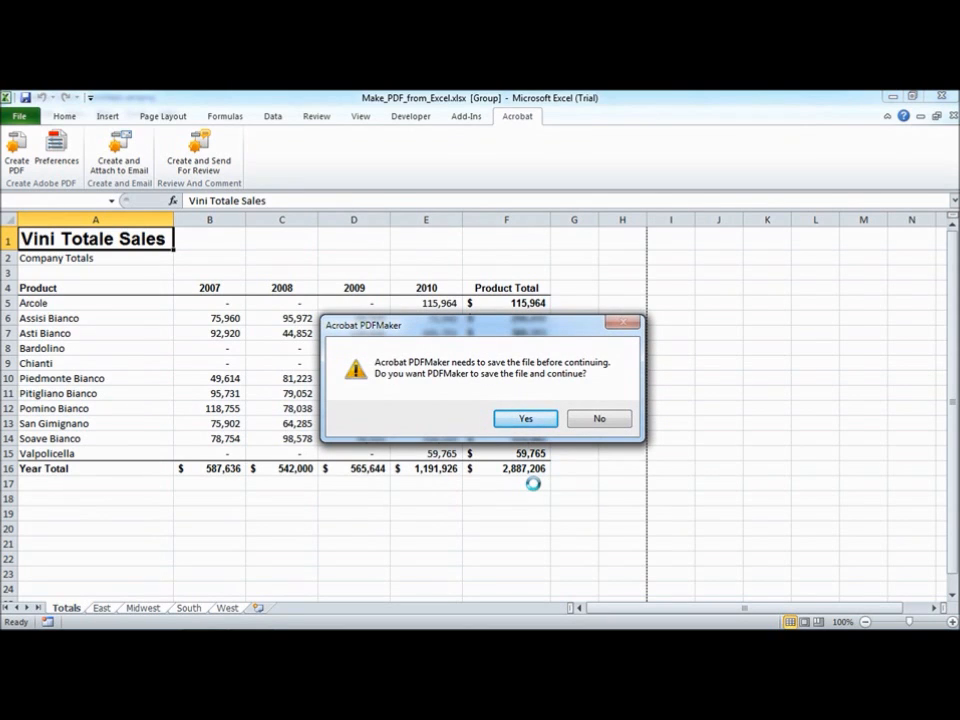
left_click(527, 420)
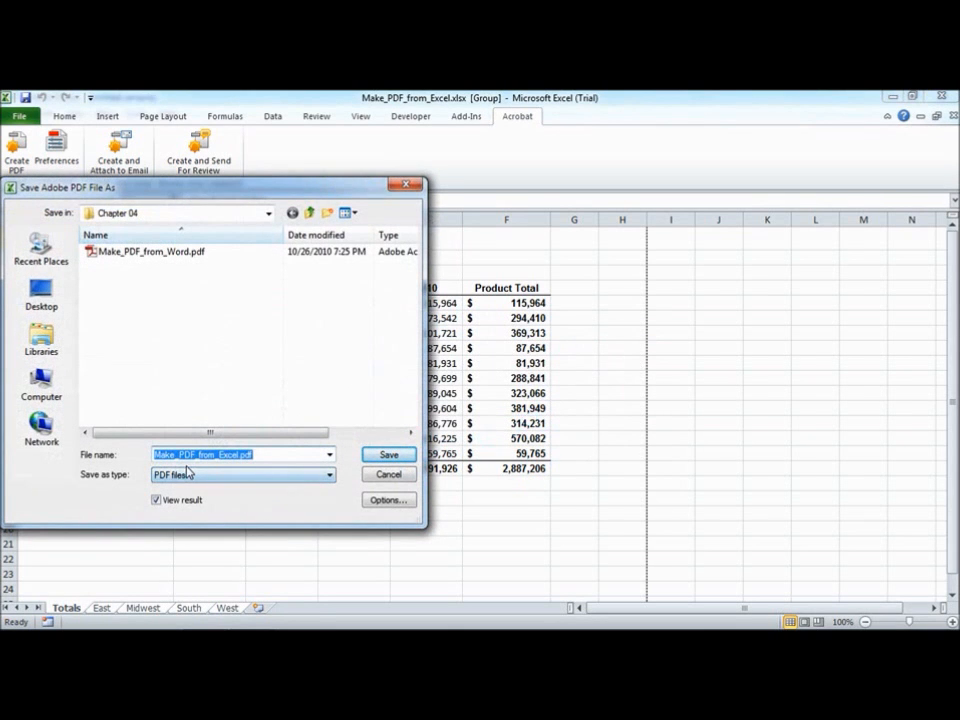
left_click(392, 456)
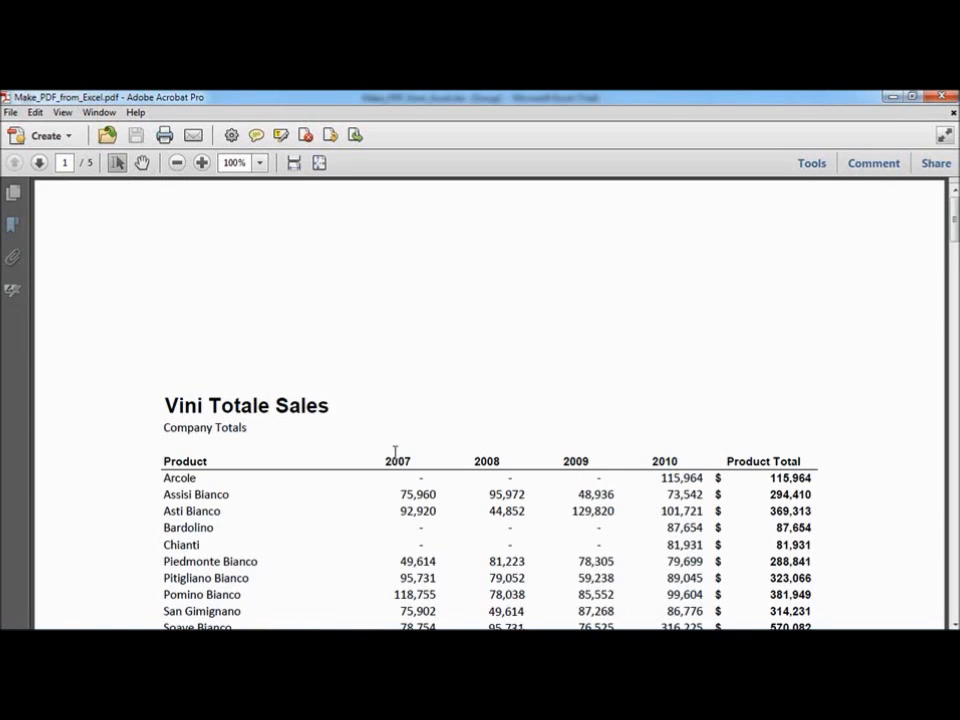
Fit one full page to the window and browse the Totals, East, Midwest and South bookmarks in the PDF
left_click(321, 163)
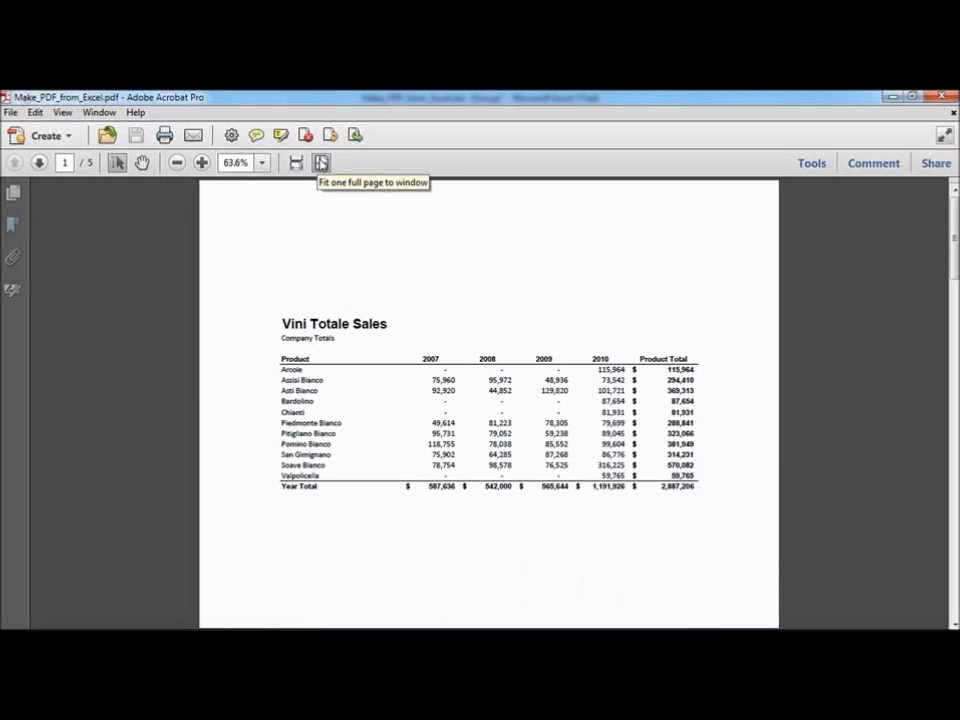
left_click(13, 225)
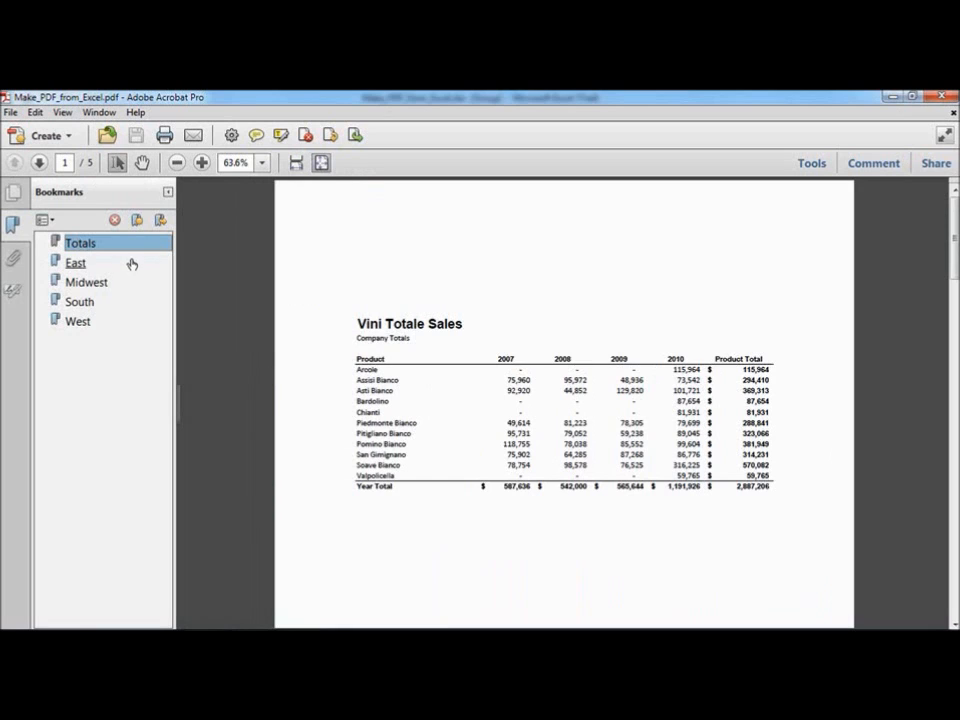
left_click(70, 265)
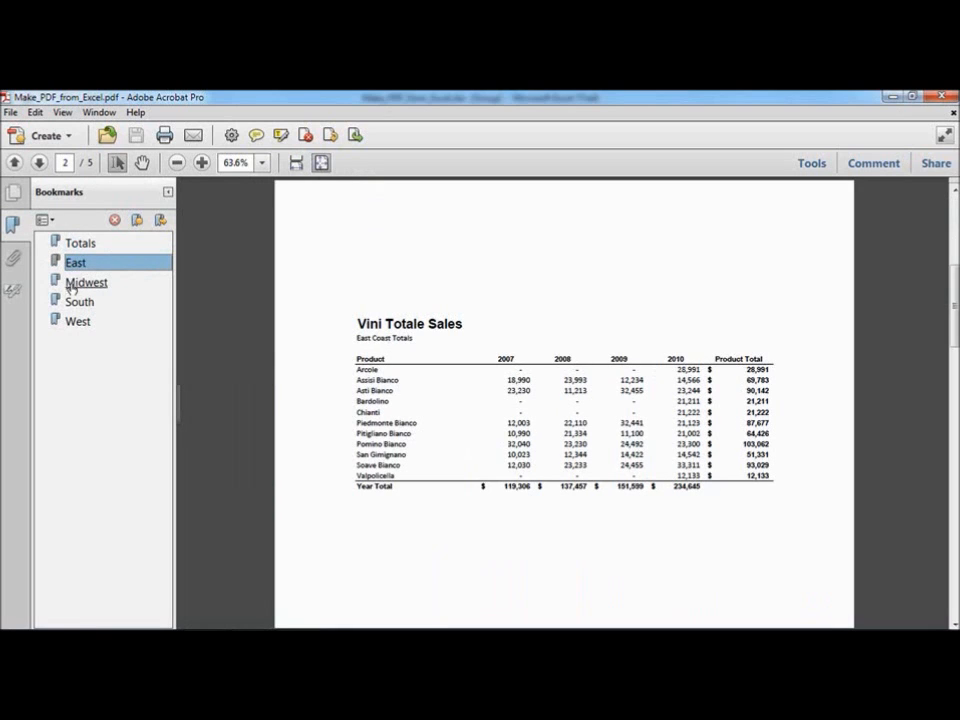
left_click(77, 285)
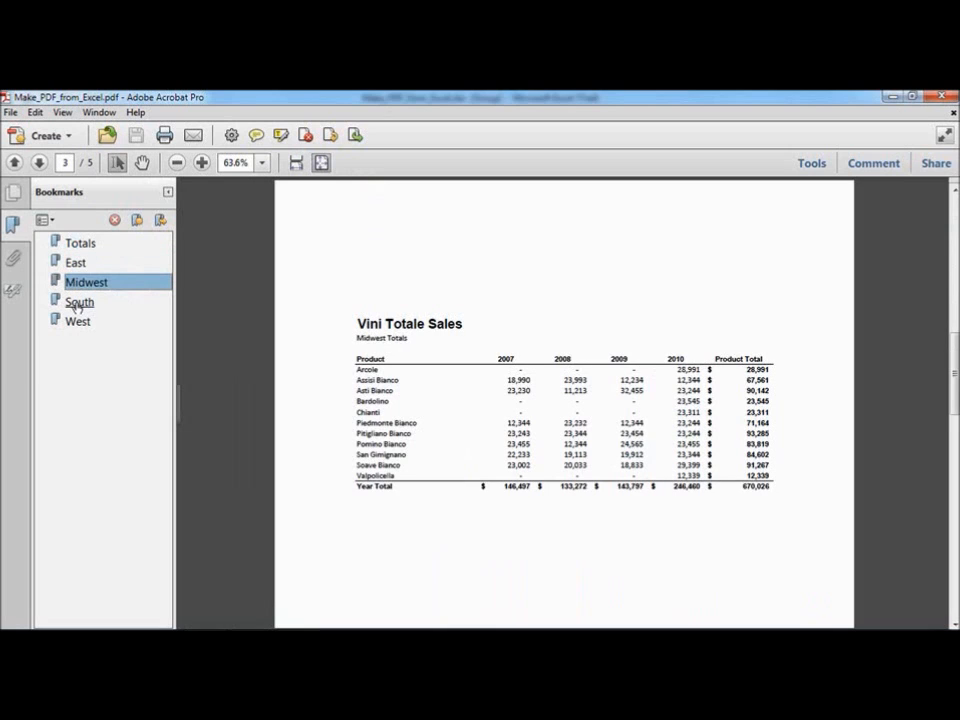
left_click(79, 302)
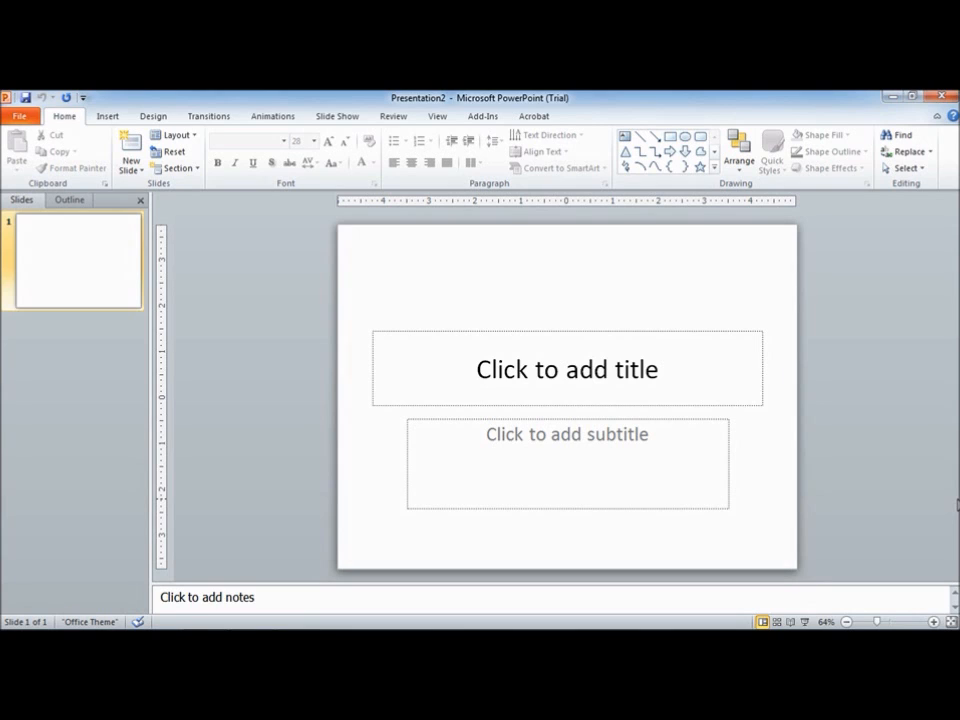
Switch to PowerPoint and open the presentation Make_PDF_from_PowerPoint.pptx
left_click(18, 117)
left_click(56, 206)
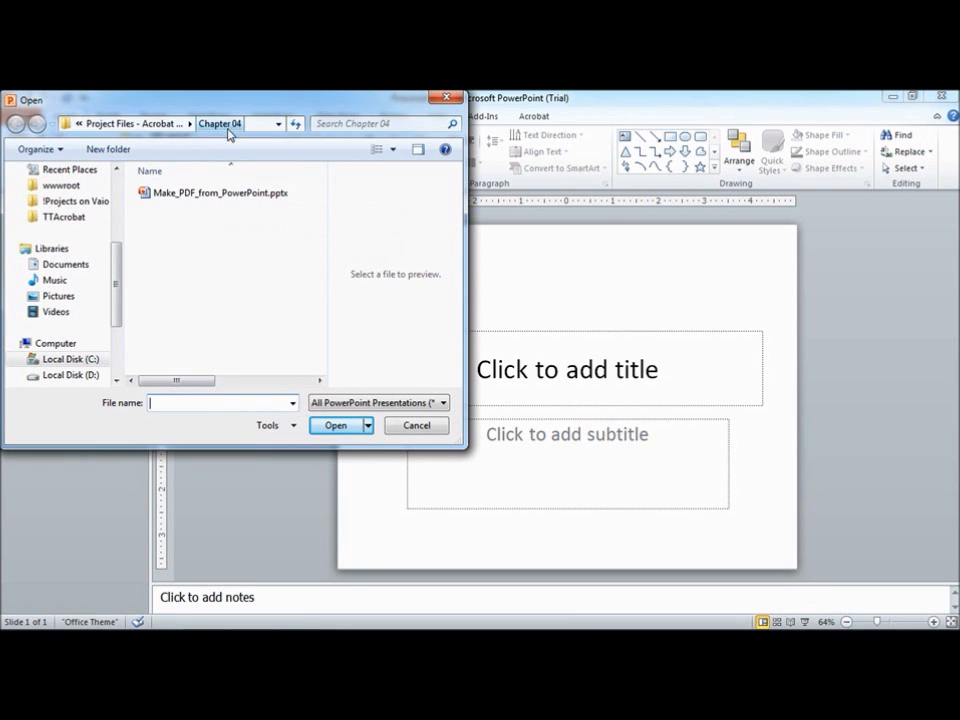
left_click(233, 192)
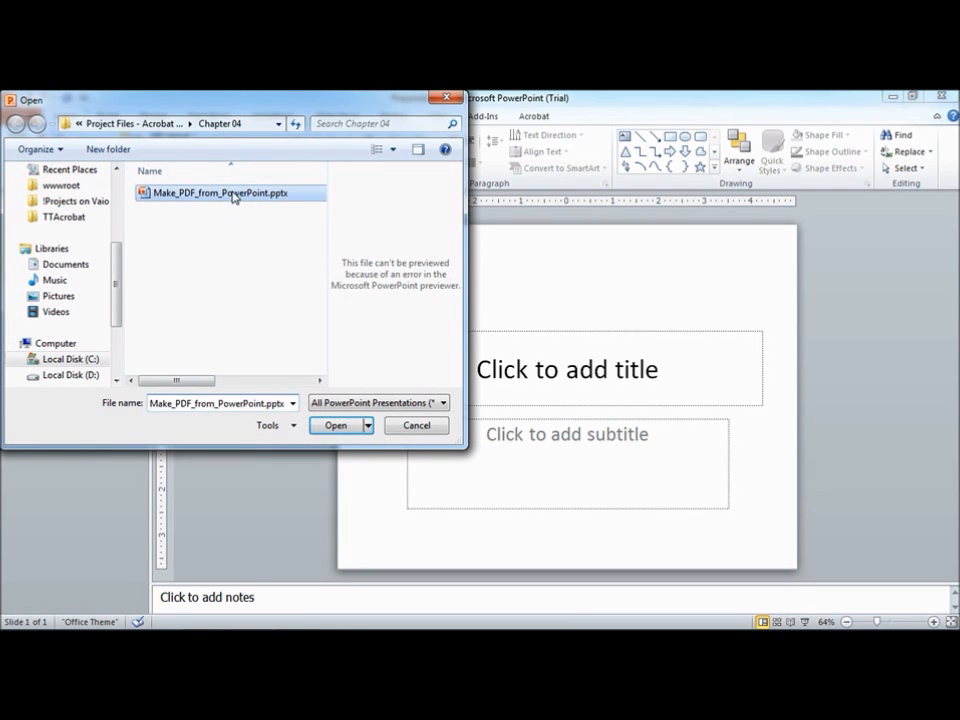
left_click(336, 426)
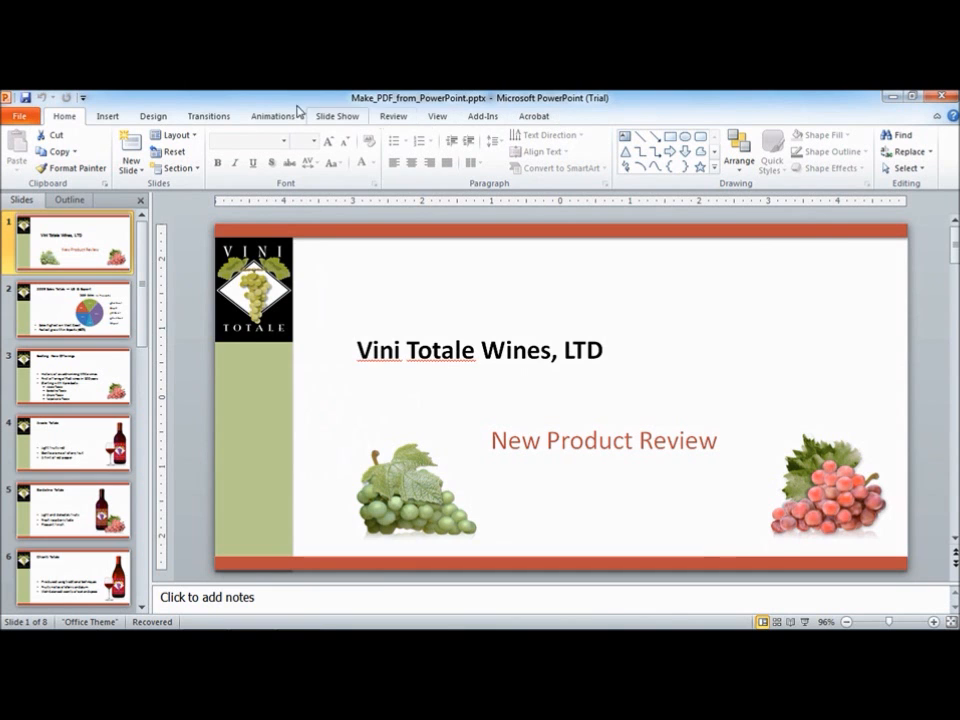
Open the PowerPoint options to view the add-ins and choose COM Add-ins in the Manage list
left_click(19, 116)
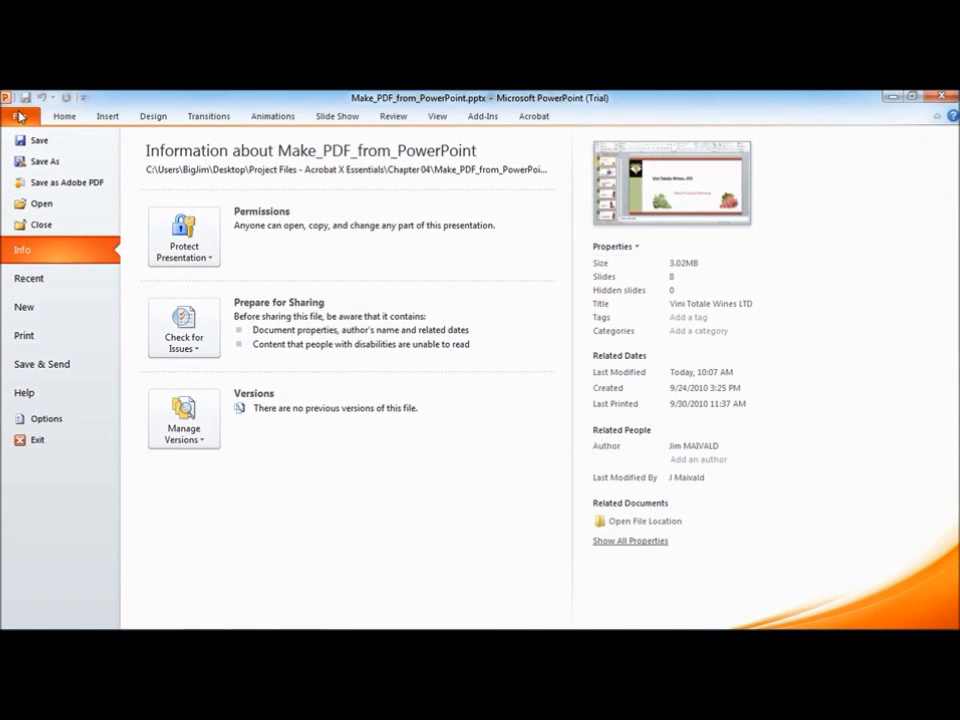
left_click(55, 420)
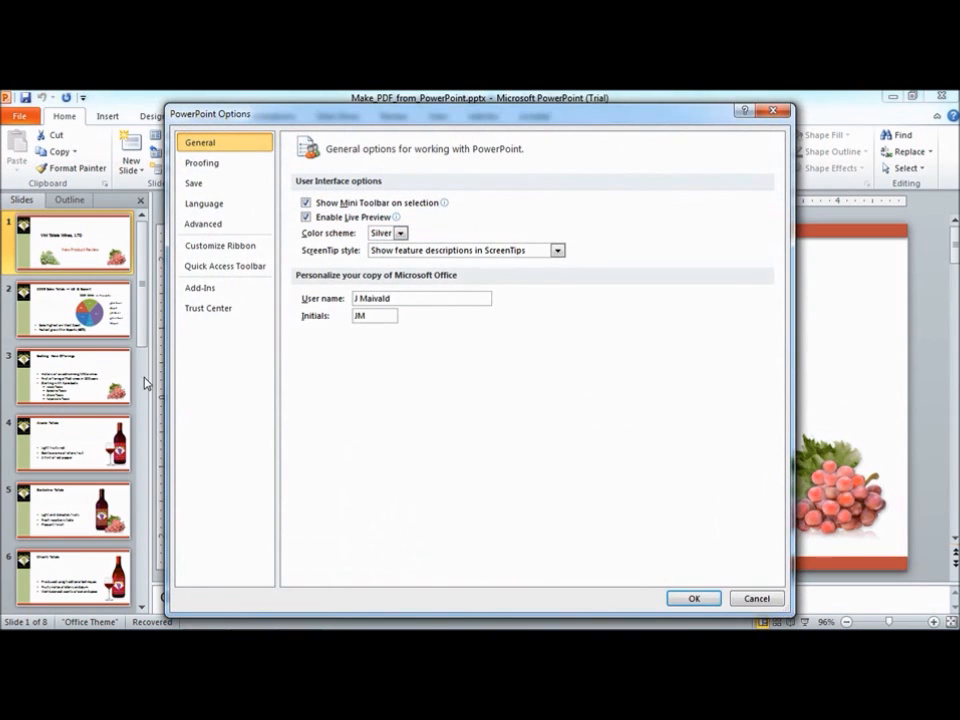
left_click(224, 290)
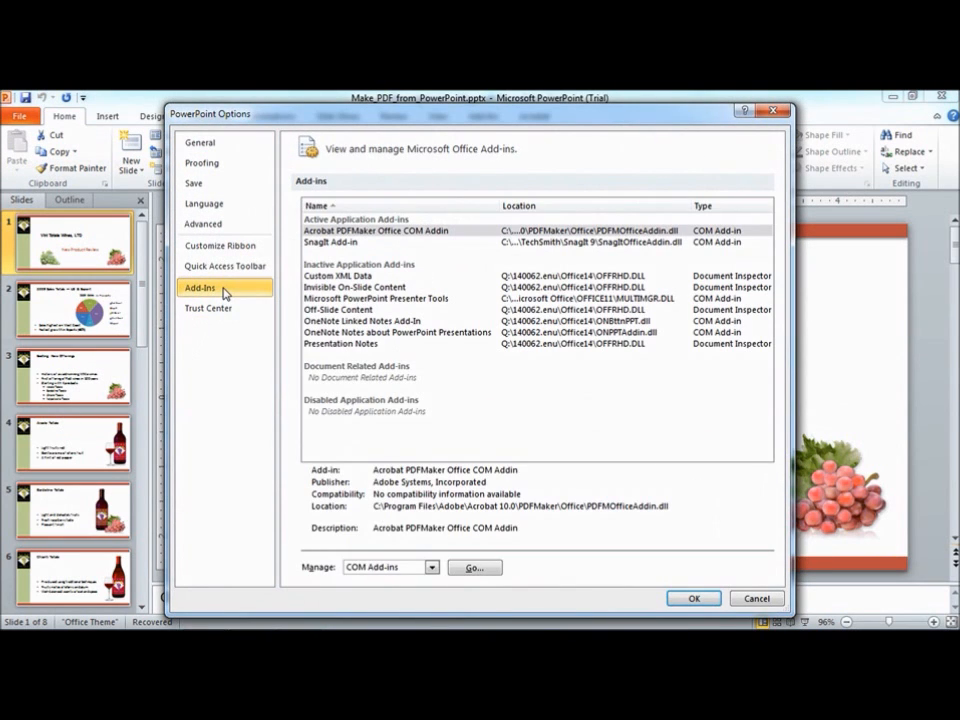
left_click(433, 568)
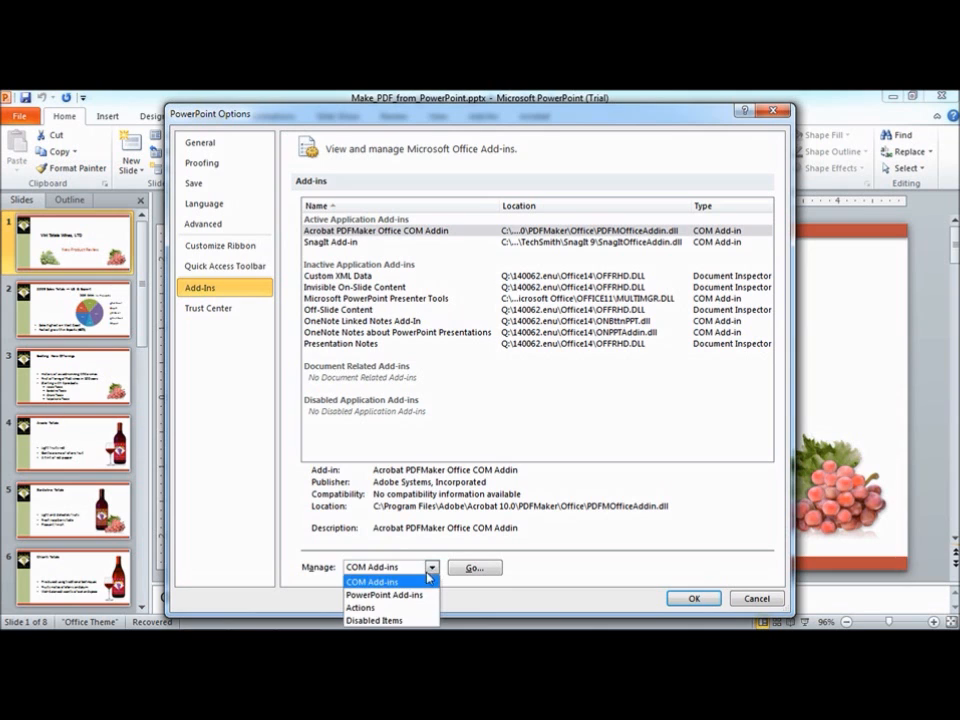
left_click(390, 582)
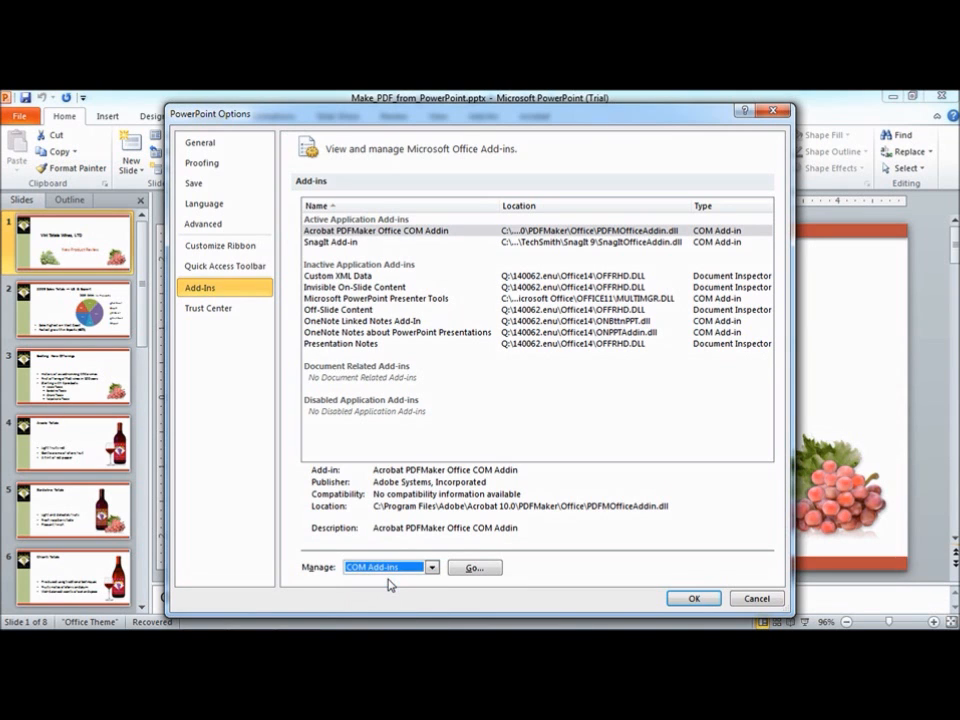